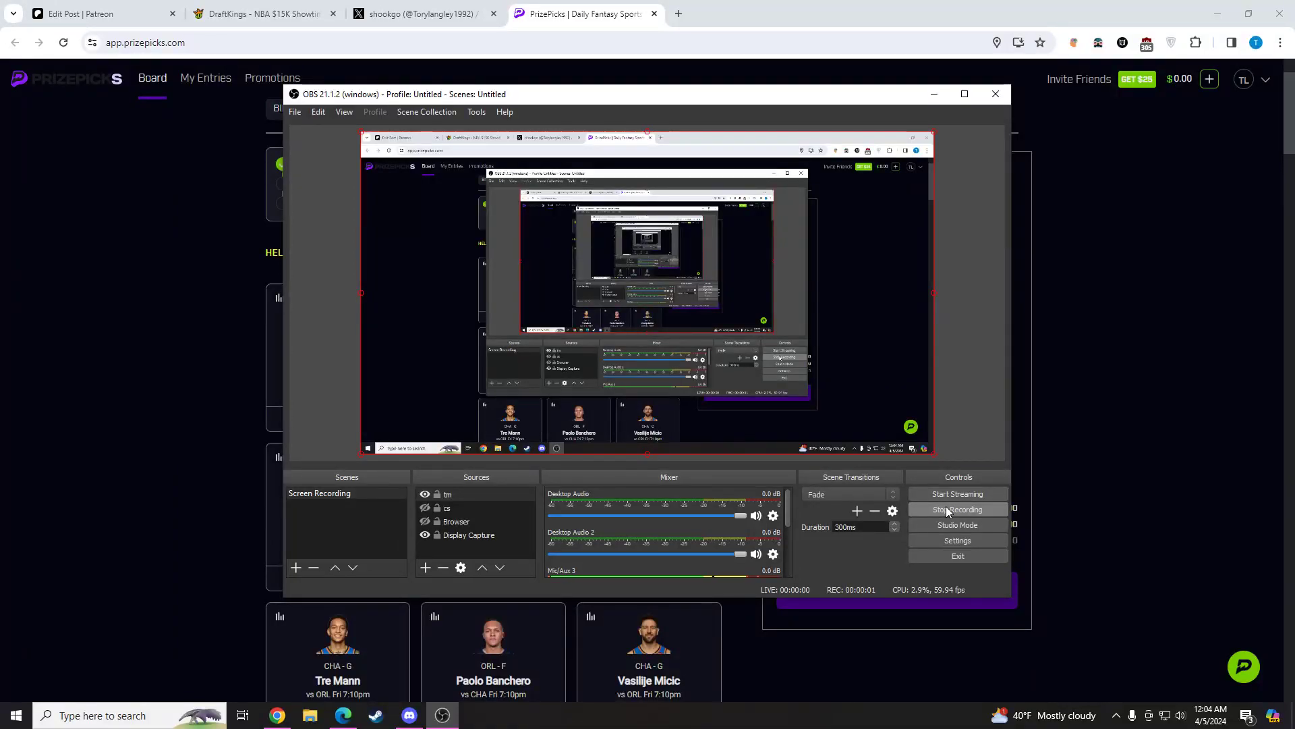
# - Switch to the DraftKings NBA $15K Showtime contest and look over its player pool
pyautogui.click(237, 12)
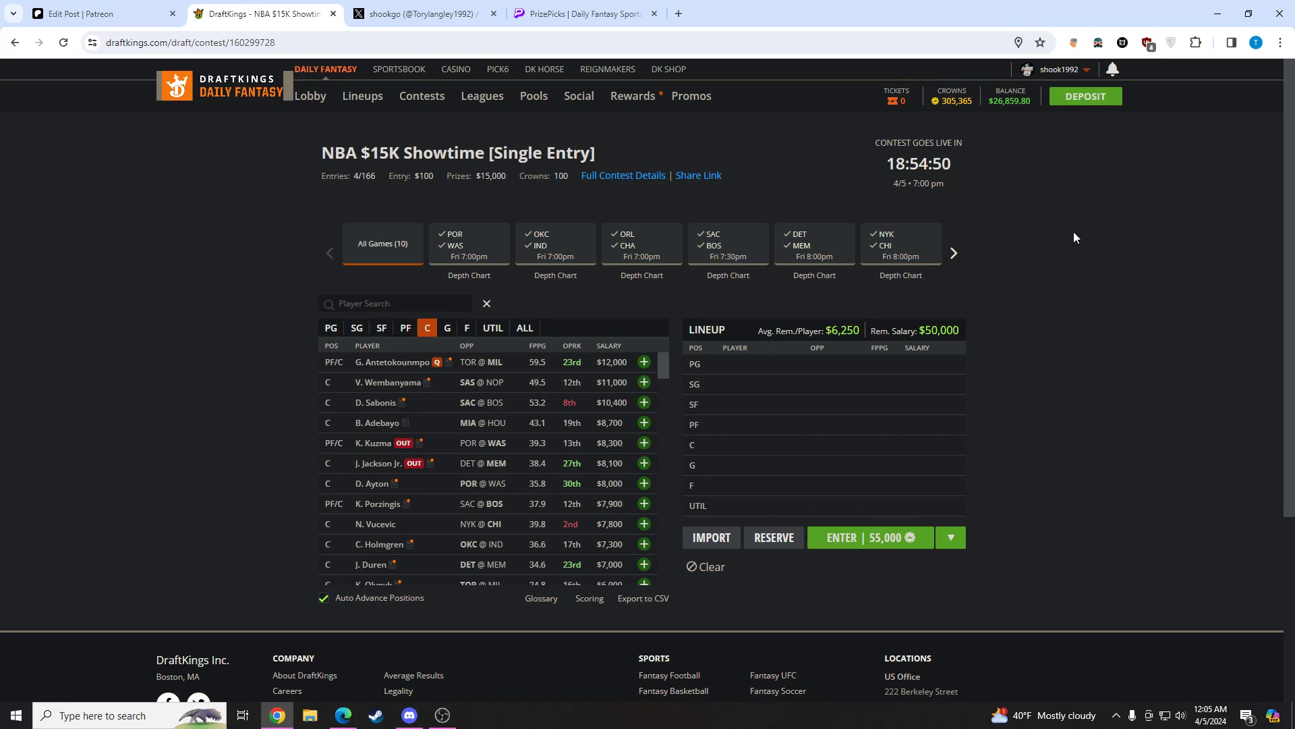
pyautogui.scroll(-3, 1147, 243)
pyautogui.scroll(3, 1194, 248)
# - Search Google for "nba" in a new tab, check the listed games, and close that tab
pyautogui.click(679, 14)
pyautogui.write('nb')
pyautogui.click(196, 152)
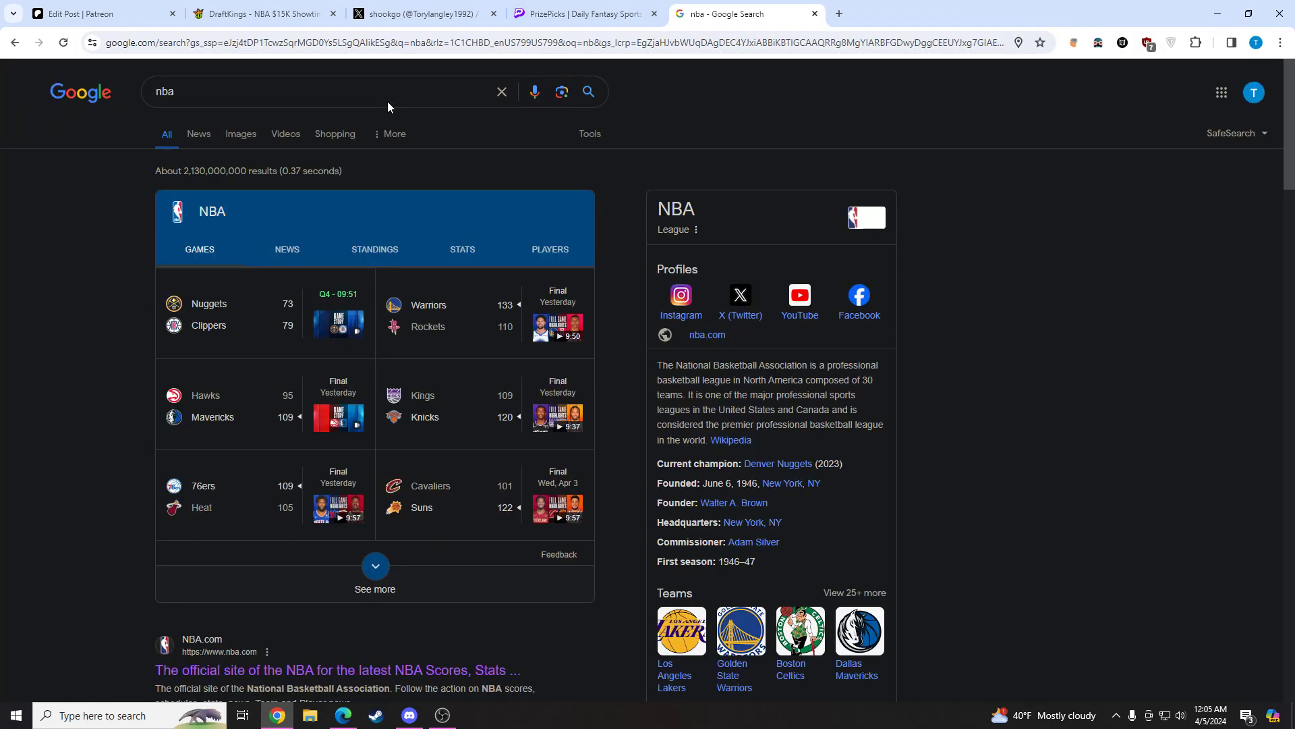
pyautogui.click(815, 14)
# - In PrizePicks, search for "jabari", pick More on Jabari Walker's Pts+Rebs+Asts line, and clear the search
pyautogui.hotkey('ctrl', '4')
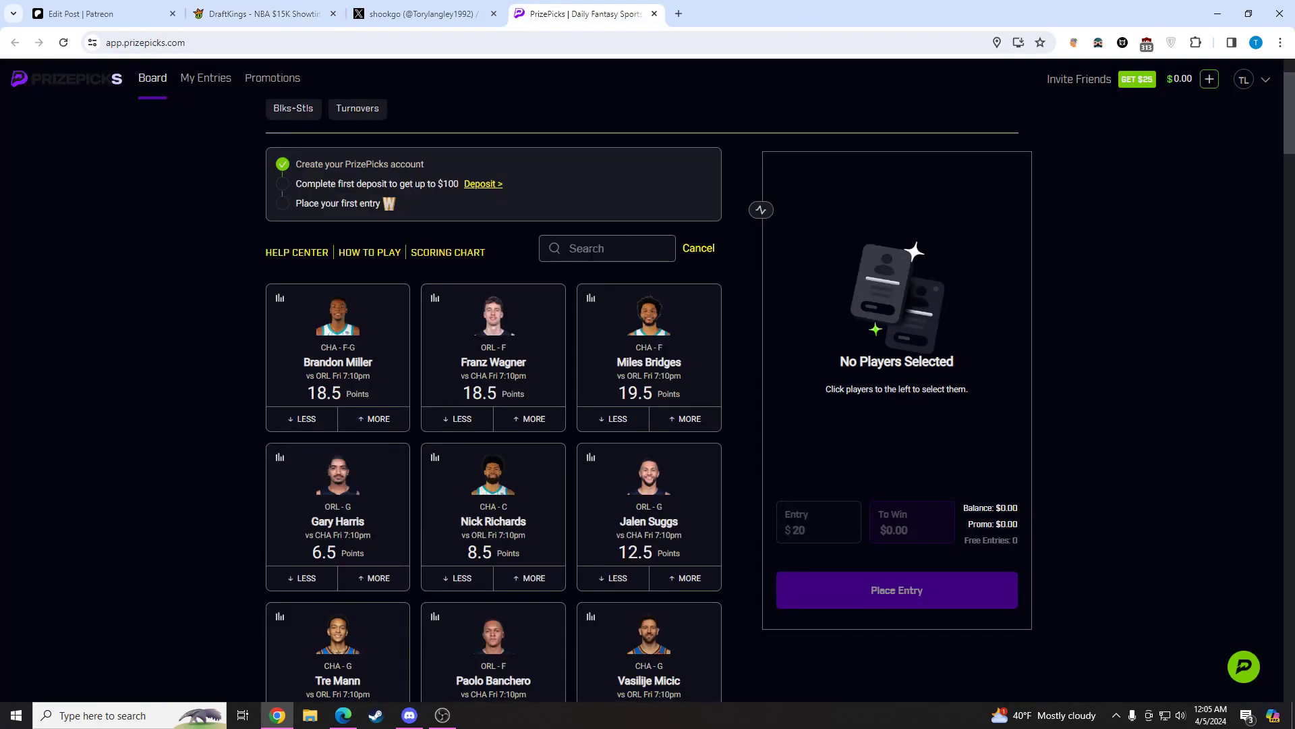
pyautogui.scroll(-1, 856, 270)
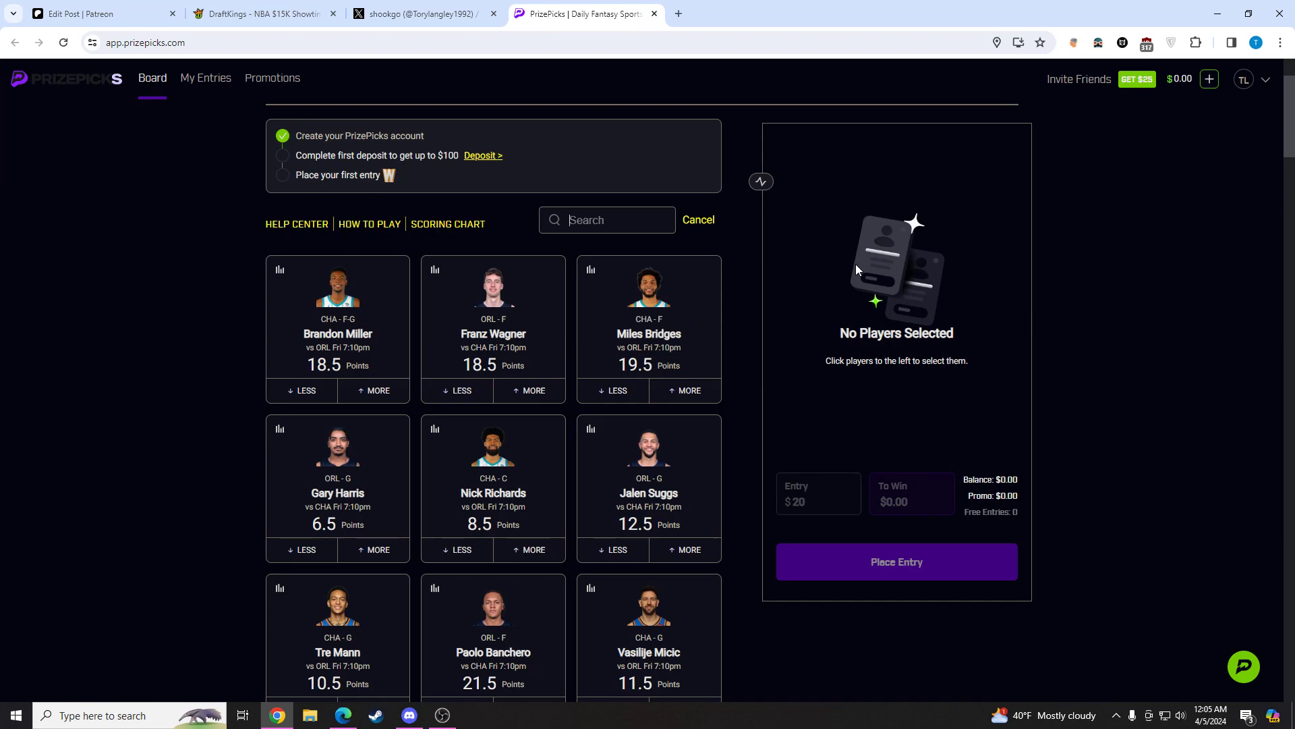
pyautogui.write('jabari')
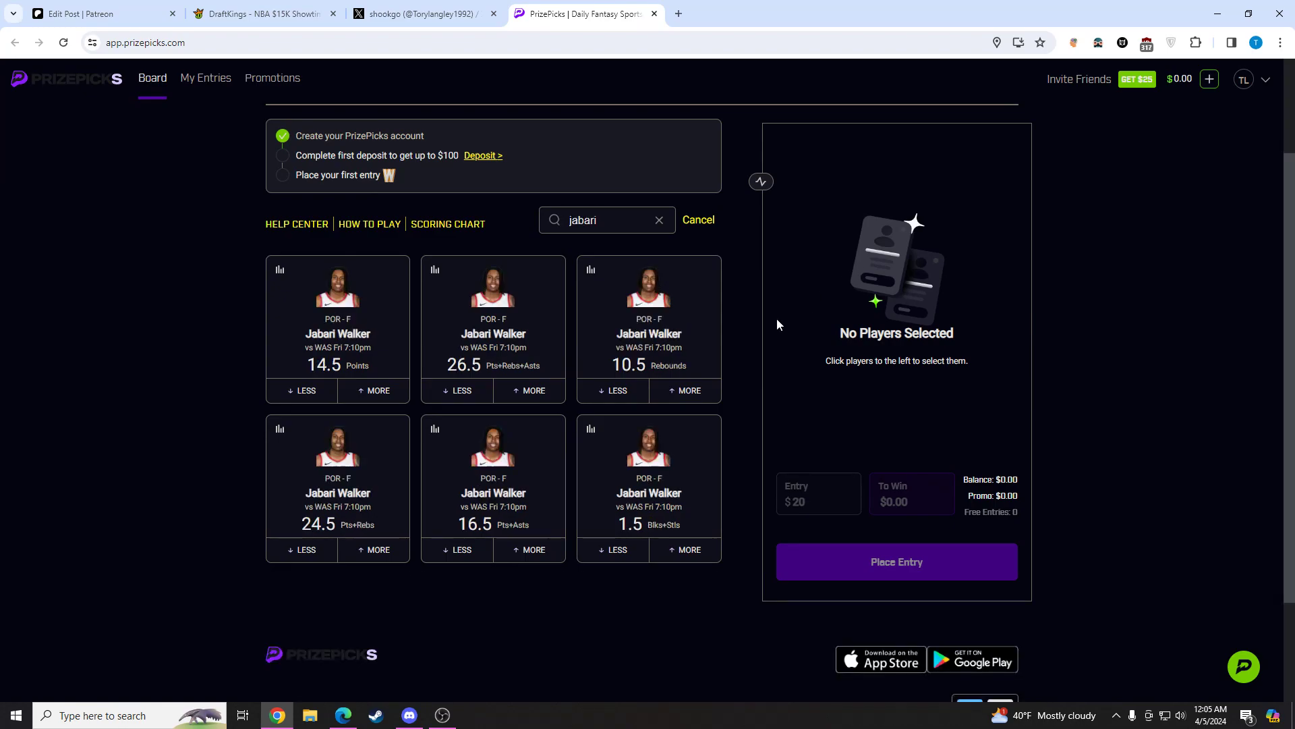
pyautogui.click(547, 394)
pyautogui.doubleClick(548, 226)
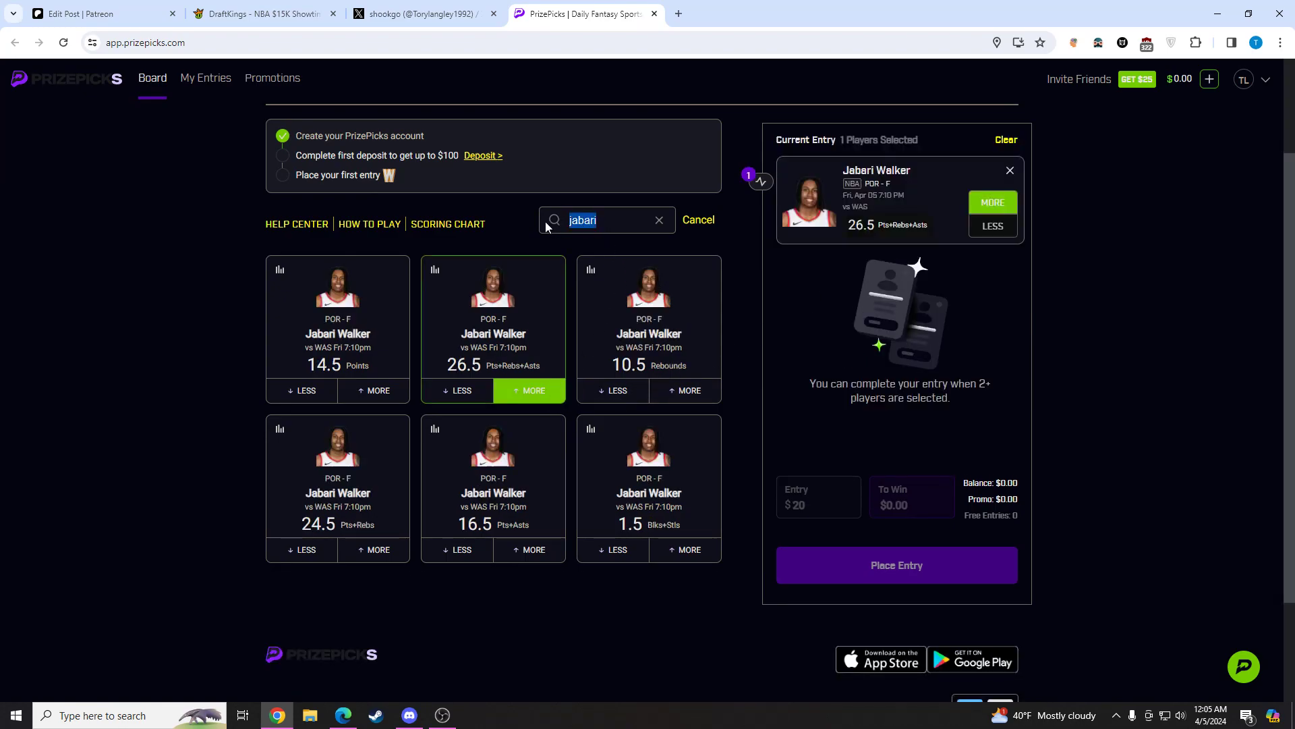
pyautogui.moveTo(610, 247); pyautogui.dragTo(533, 242)
pyautogui.press('BackSpace')
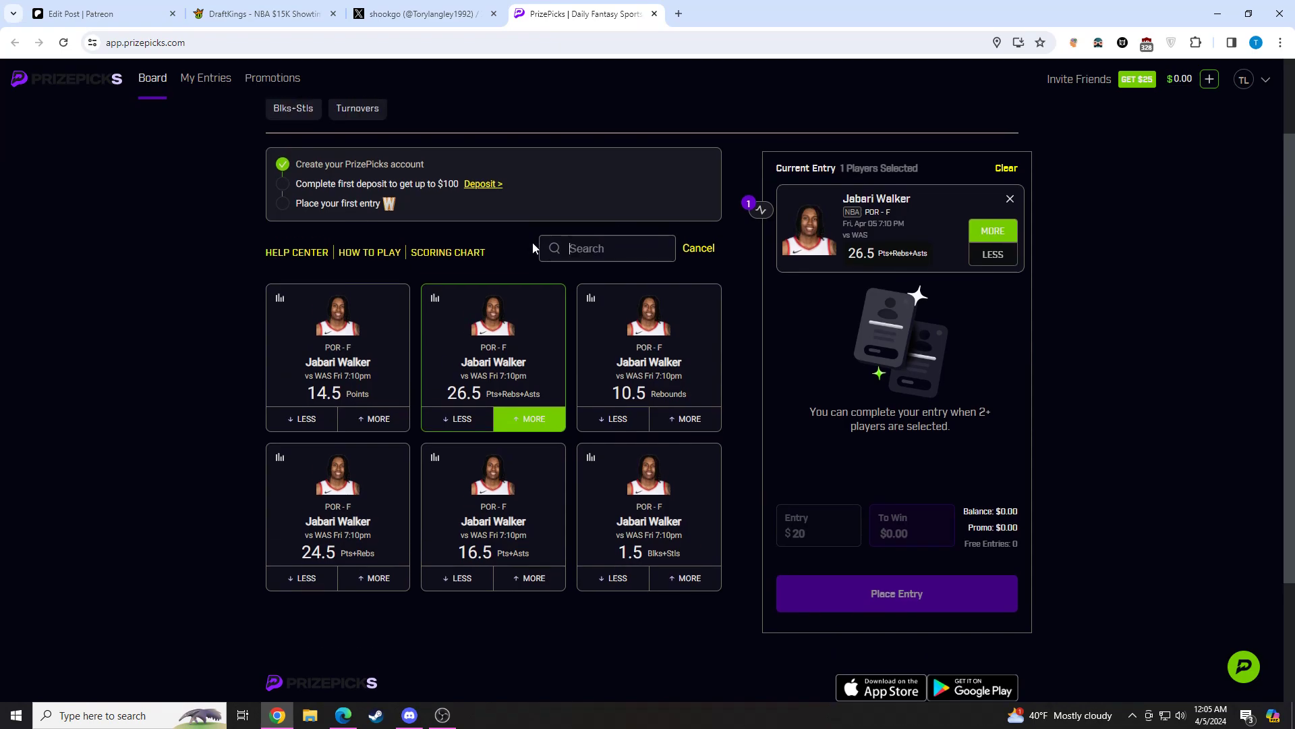
# - Open the PopcornMachine's GameFlows site (popcornmachine.net) in a new browser tab
pyautogui.click(679, 14)
pyautogui.write('p')
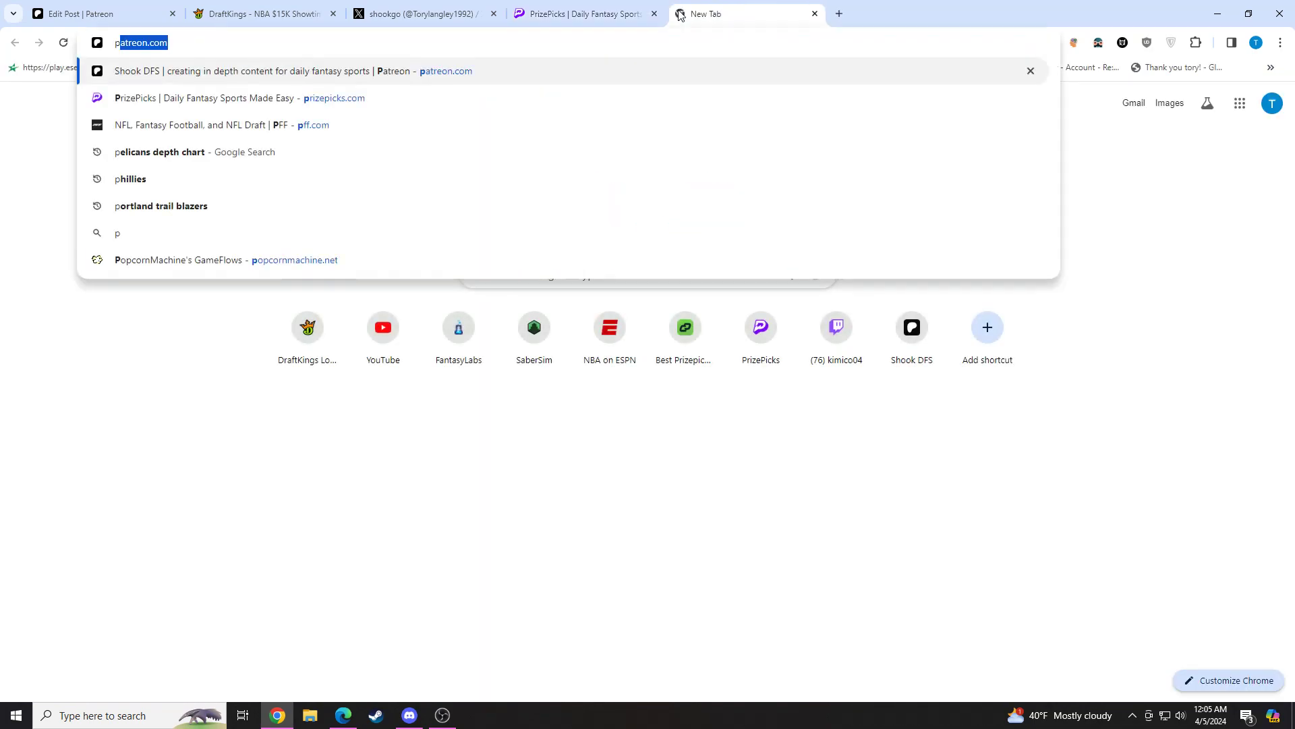
pyautogui.write('o')
pyautogui.press('Return')
# - In the DraftKings contest, filter the player pool to Portland's players for the UTIL position
pyautogui.click(249, 10)
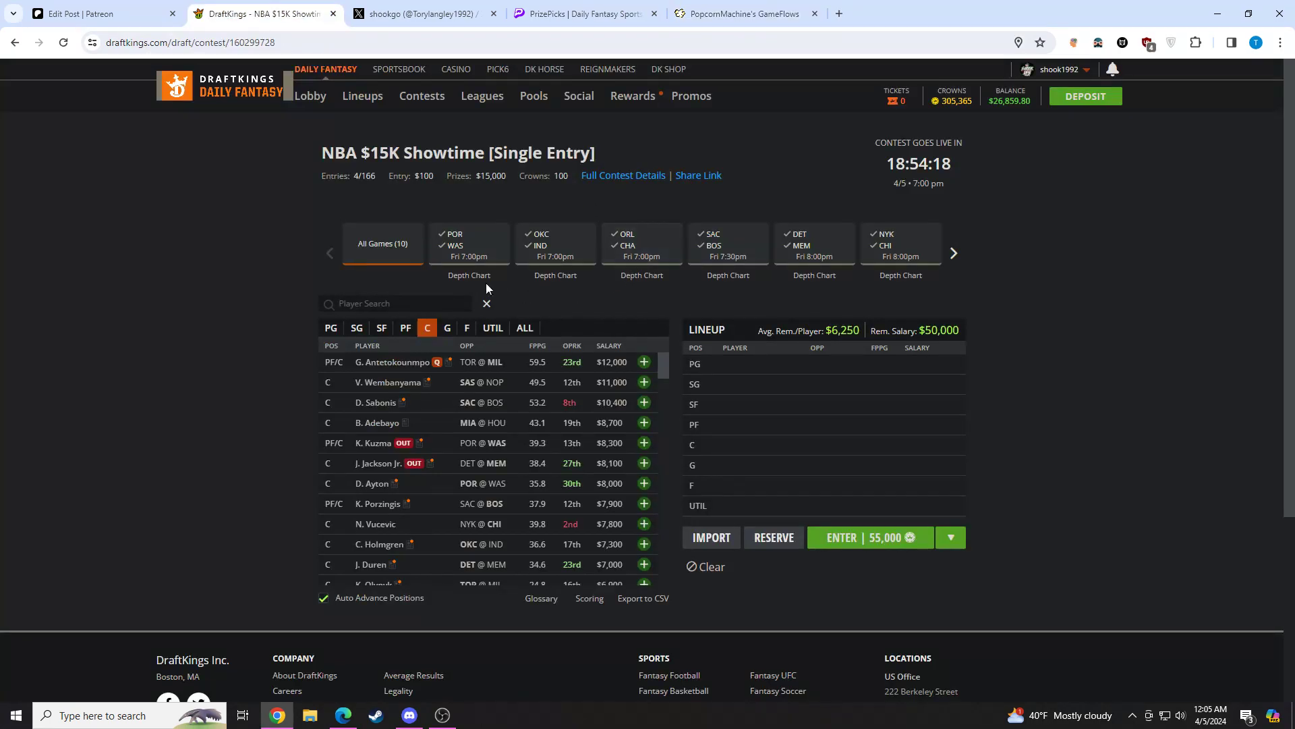
pyautogui.click(483, 257)
pyautogui.click(492, 328)
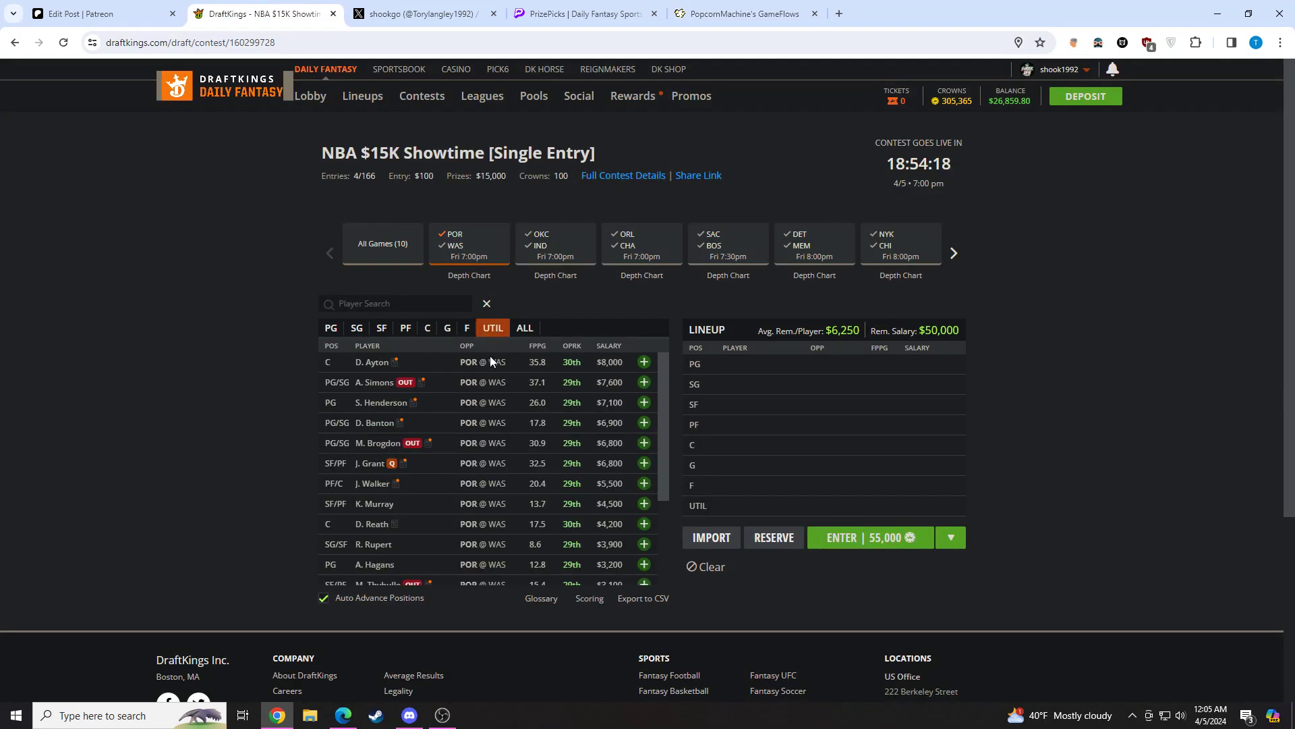
# - View Dalano Banton's game log from the Portland player list, and close his player card
pyautogui.click(379, 424)
pyautogui.click(648, 305)
pyautogui.click(952, 197)
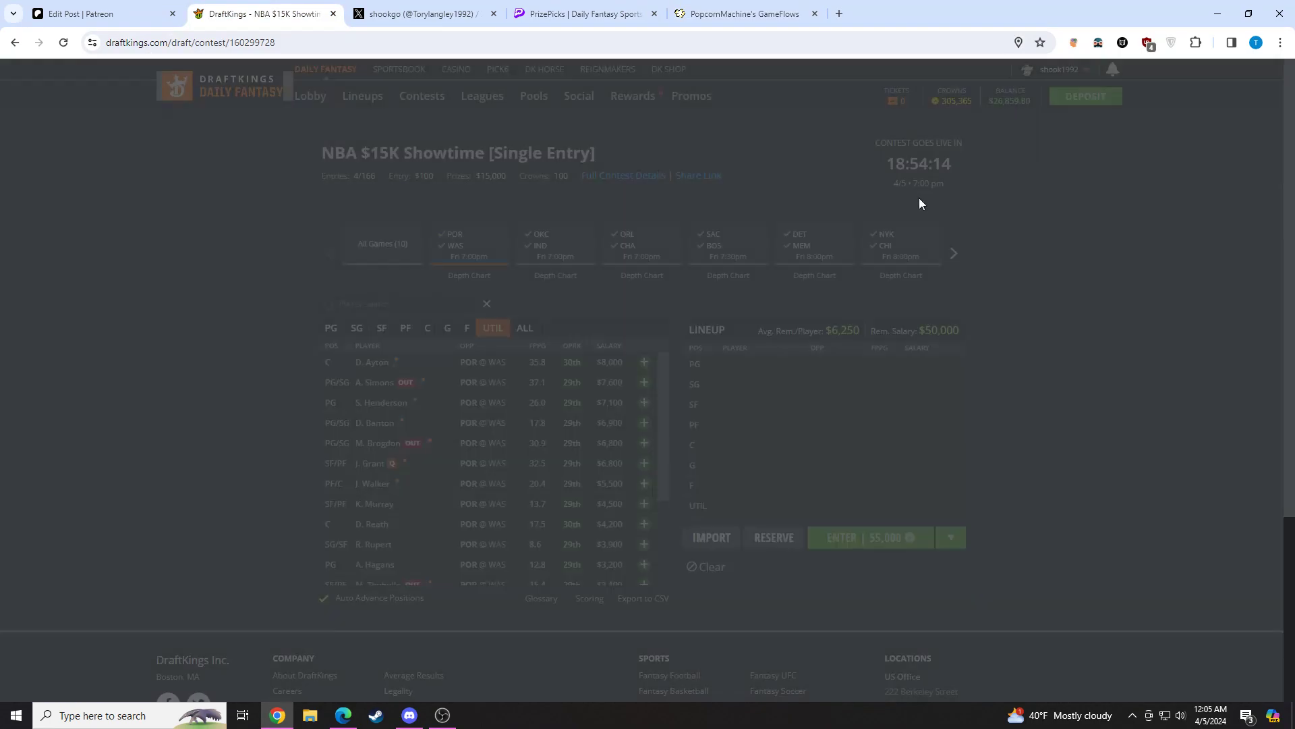
# - Open PopcornMachine's GameFlow for the Apr 03 Portland at Charlotte game and compare the rotation with DraftKings' Portland player list
pyautogui.hotkey('ctrl', '5')
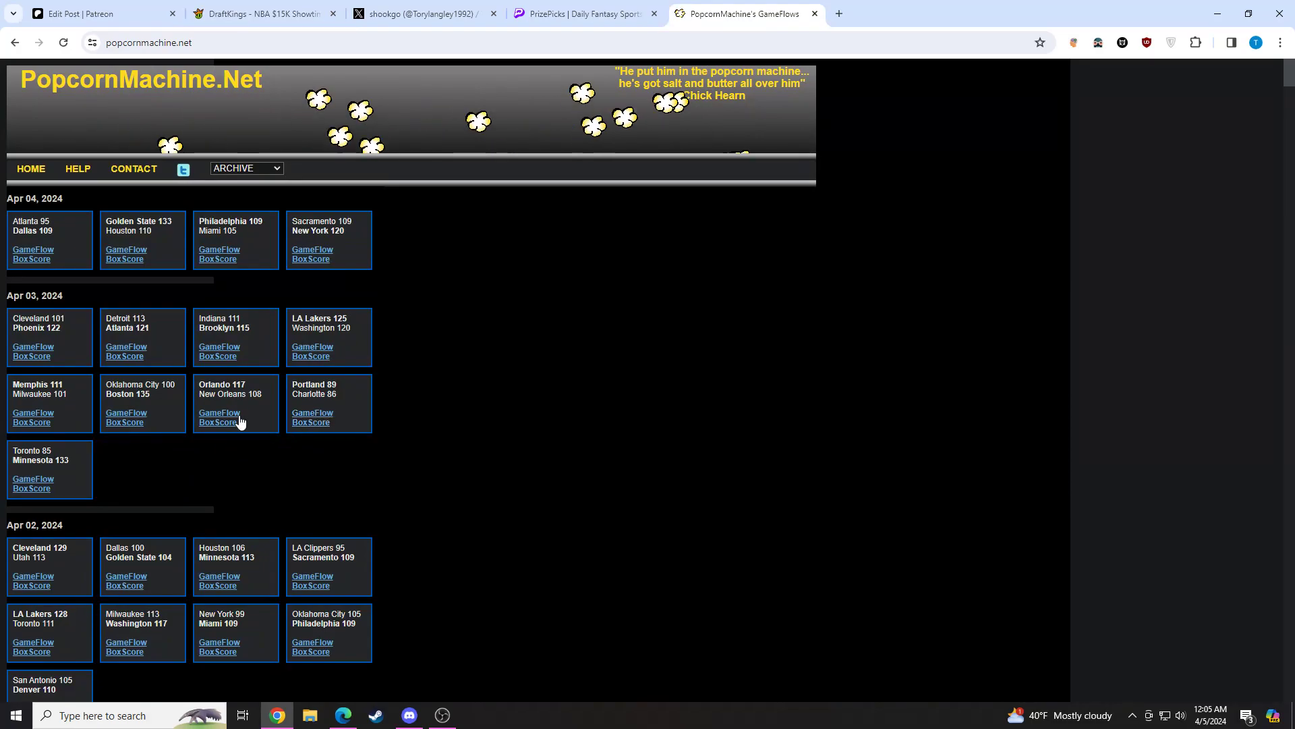
pyautogui.click(322, 413)
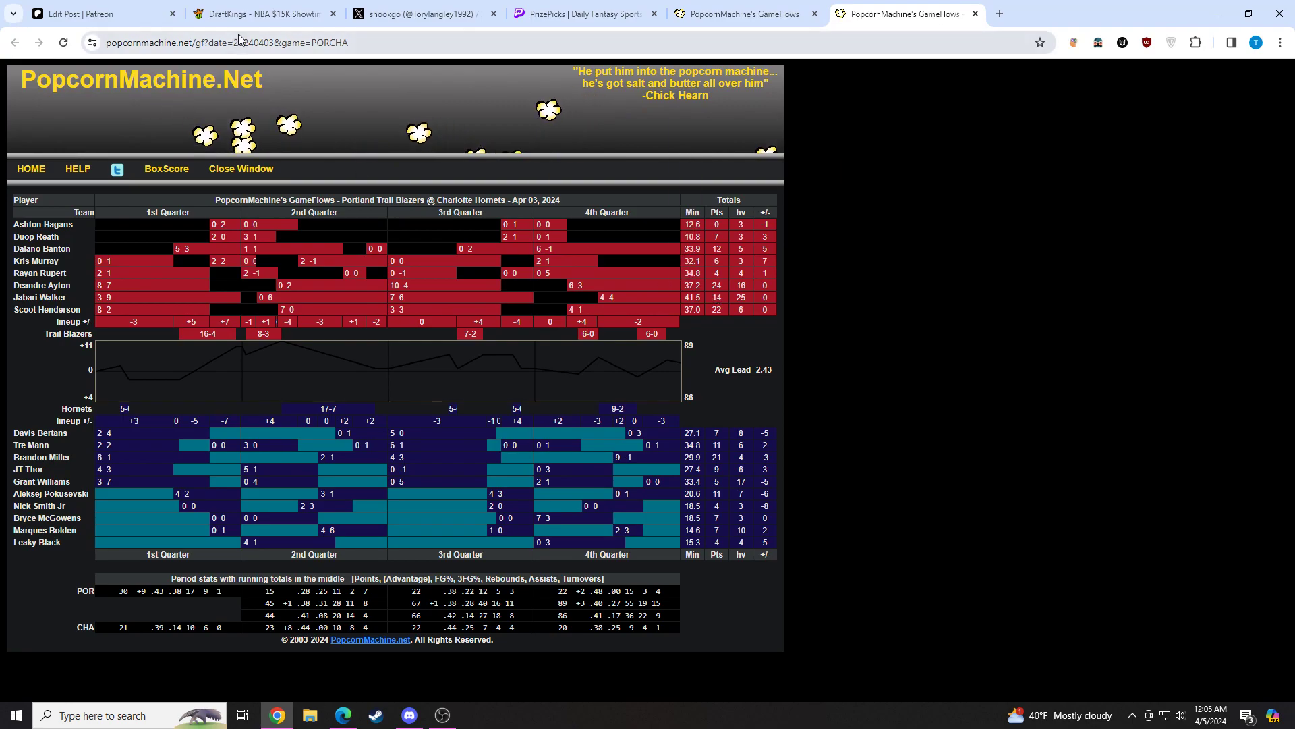
pyautogui.hotkey('ctrl', '2')
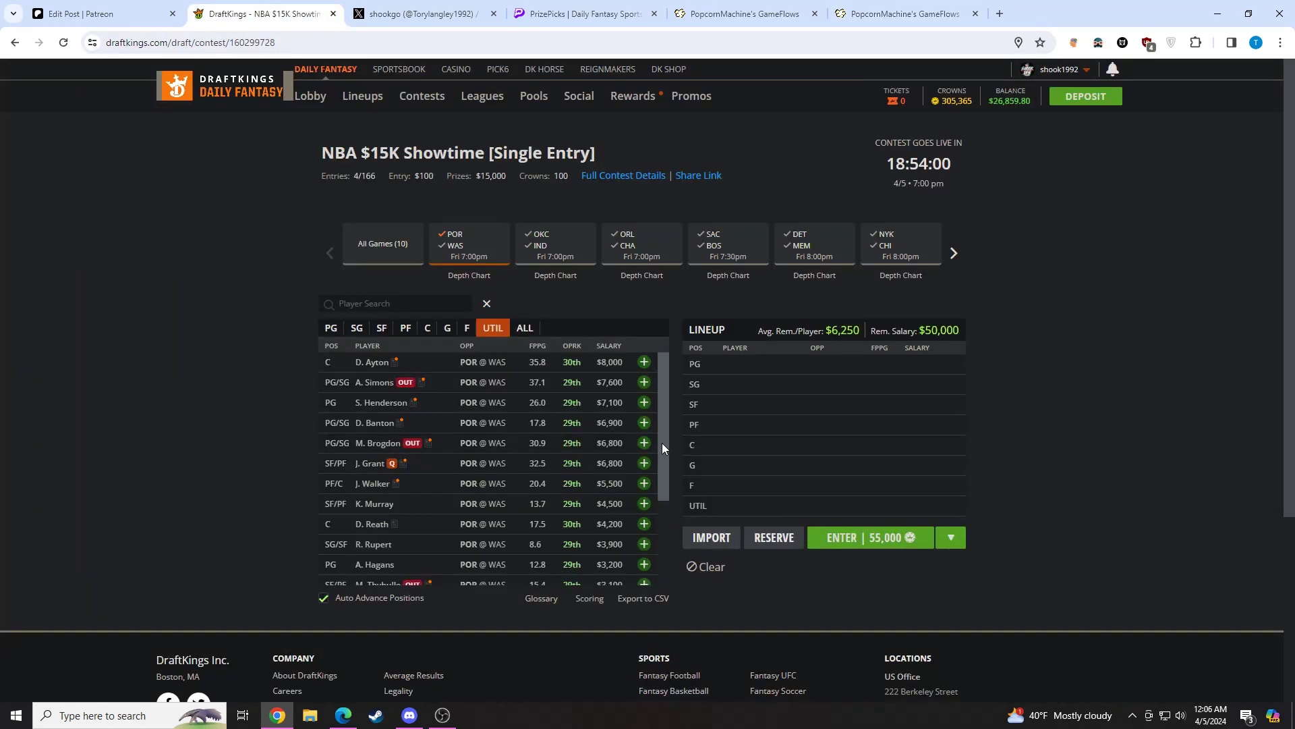
pyautogui.moveTo(661, 443); pyautogui.dragTo(654, 325)
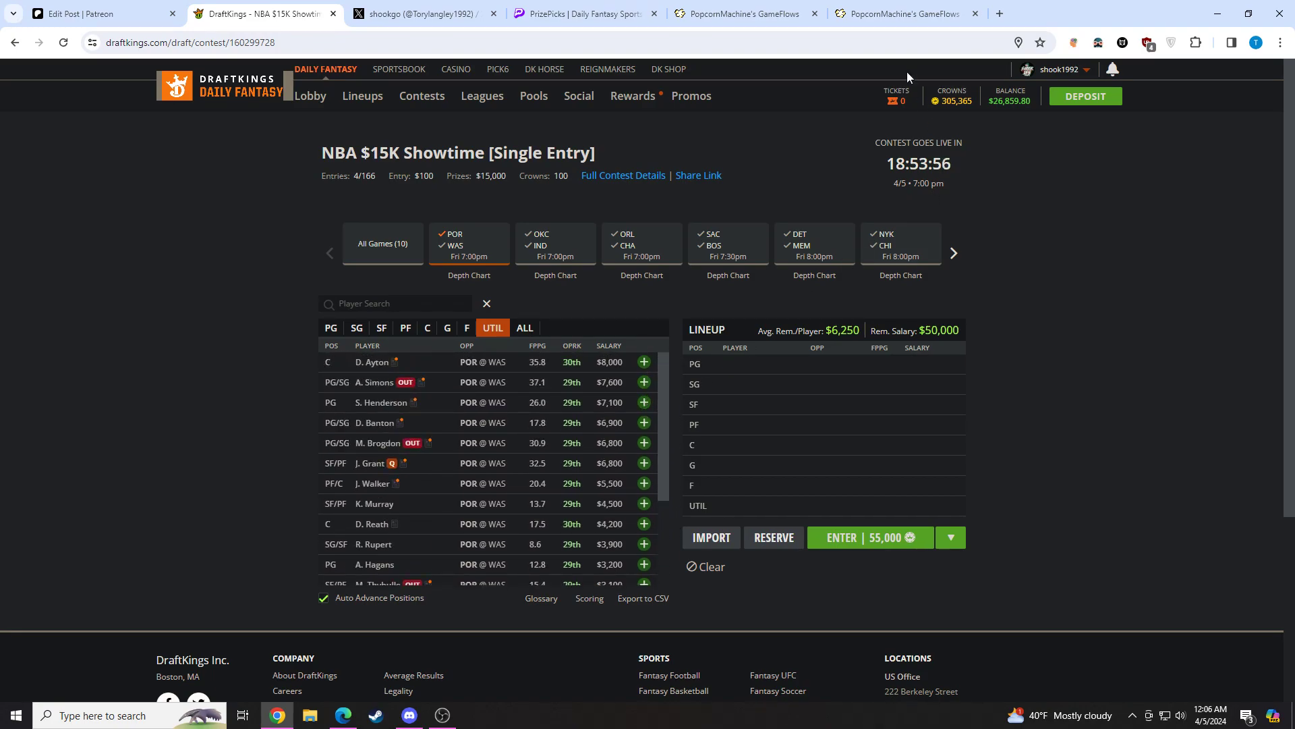
pyautogui.click(901, 14)
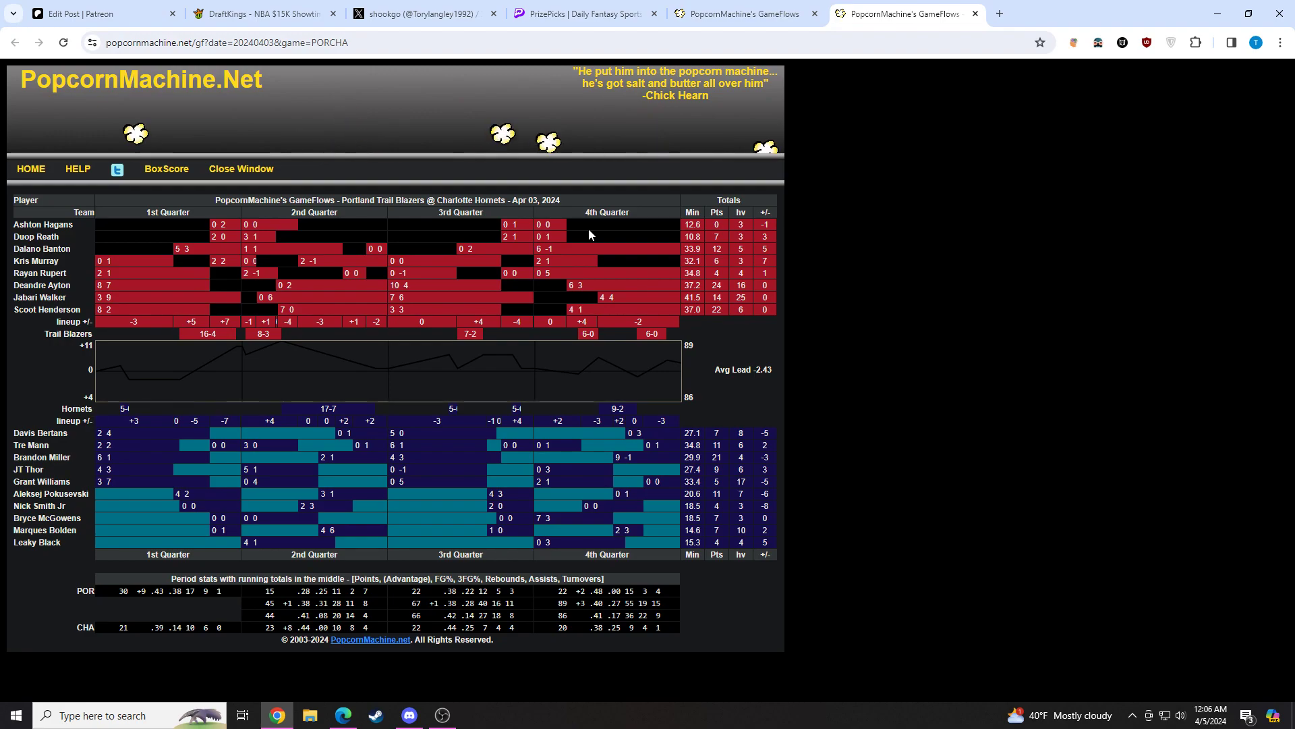
# - In the DraftKings contest, review Jabari Walker's recent game log and close his player card
pyautogui.click(250, 5)
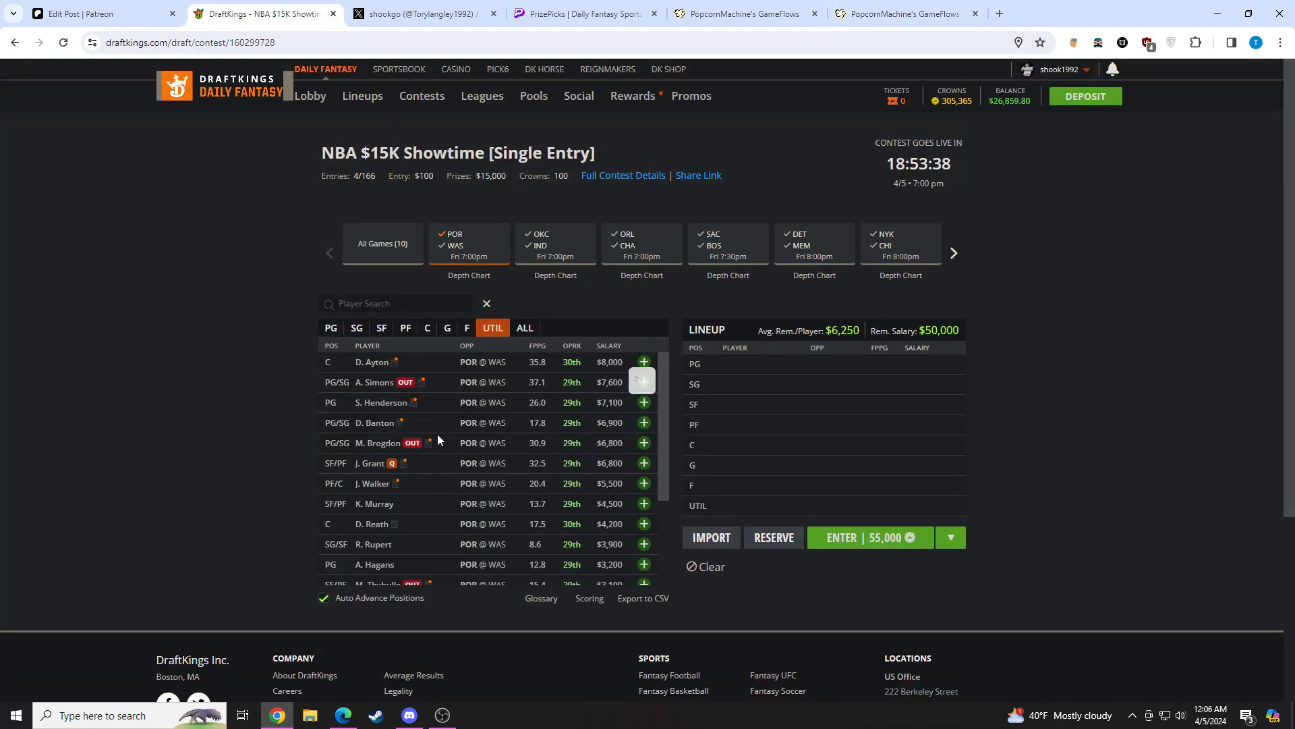
pyautogui.click(373, 483)
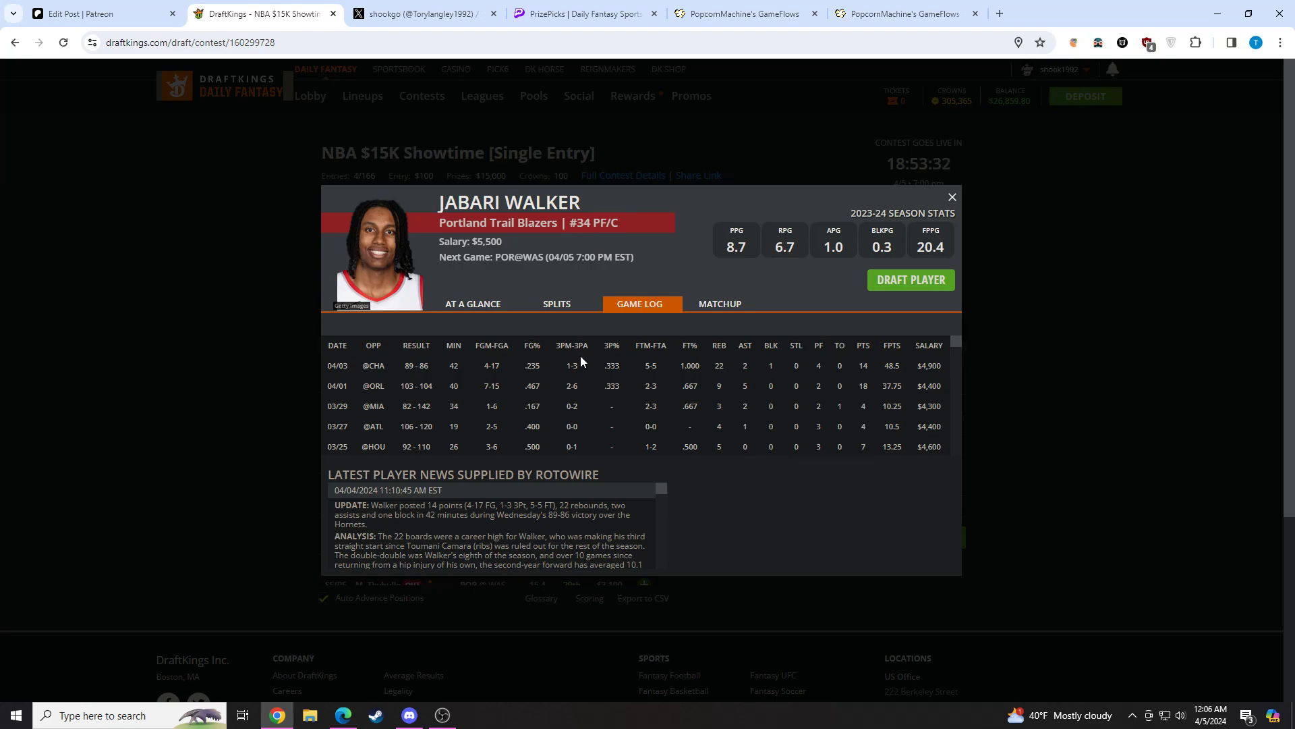
pyautogui.click(951, 197)
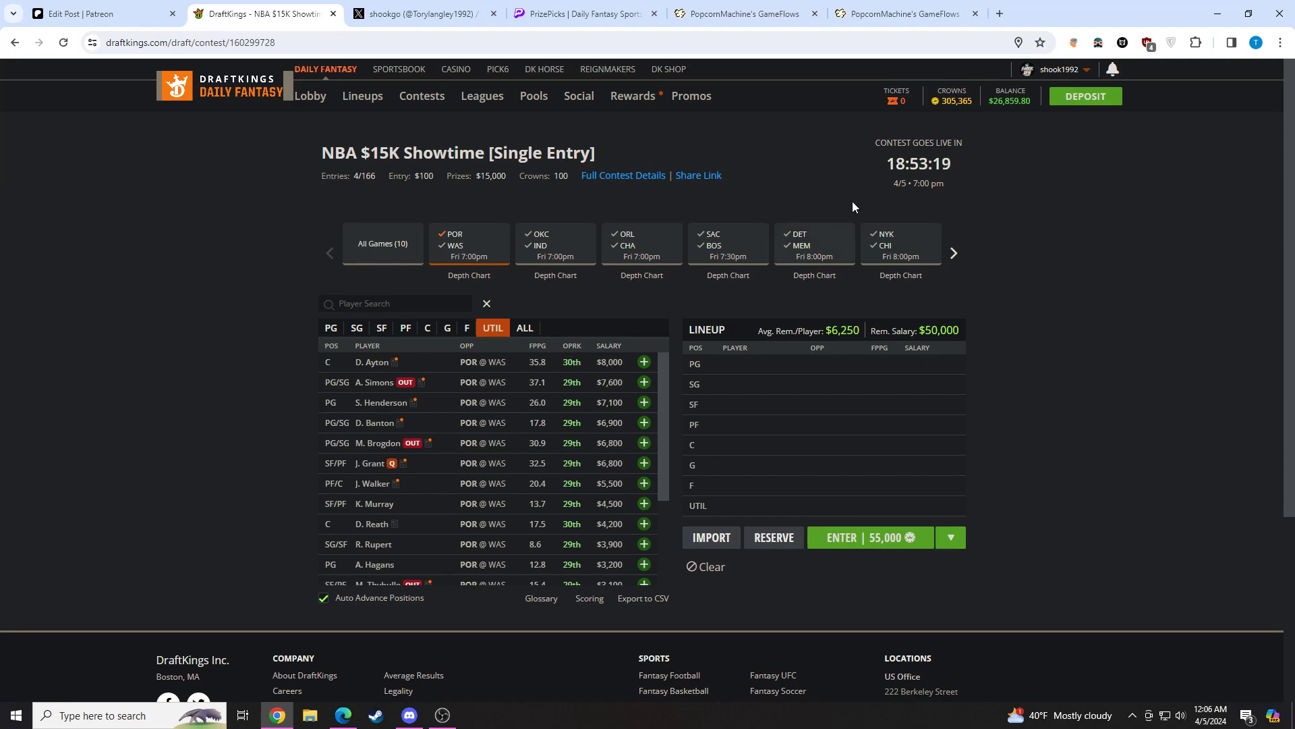
# - Search Google for "nba defense vs position" in a new tab and open the Hashtag Basketball page
pyautogui.click(763, 20)
pyautogui.click(851, 16)
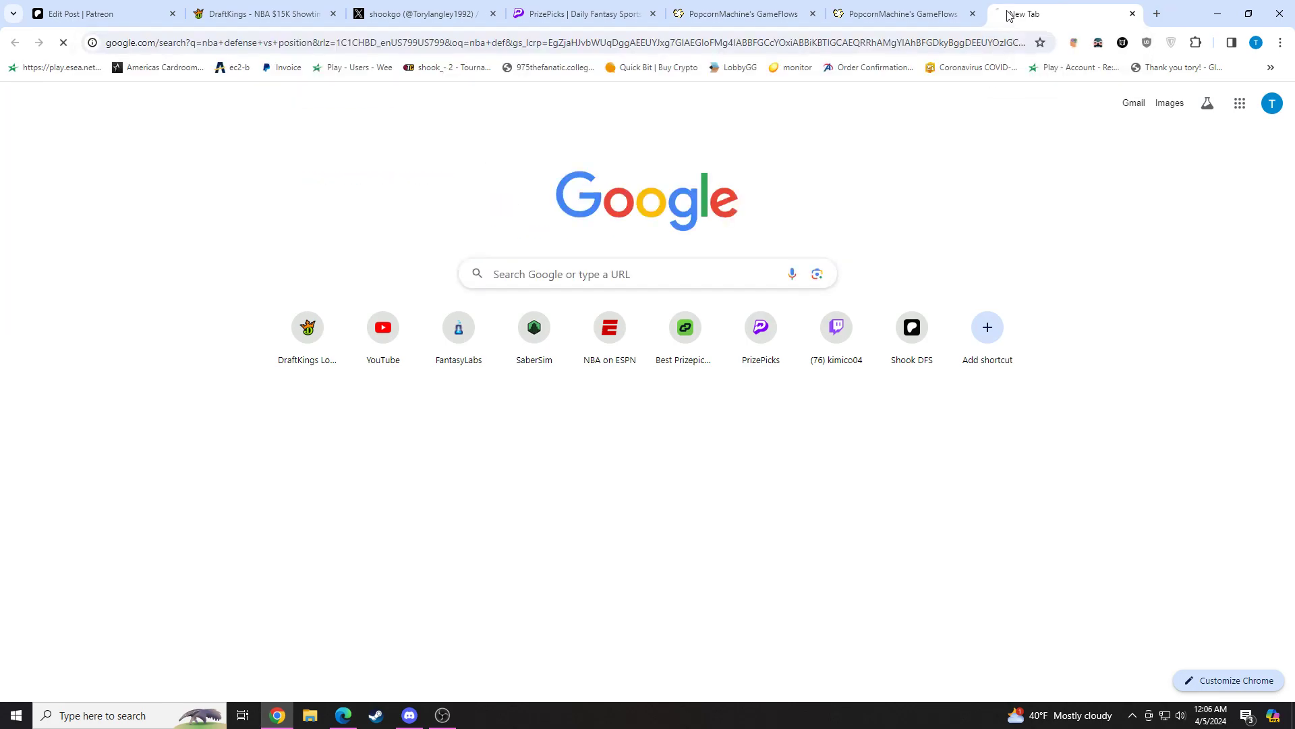
pyautogui.click(254, 377)
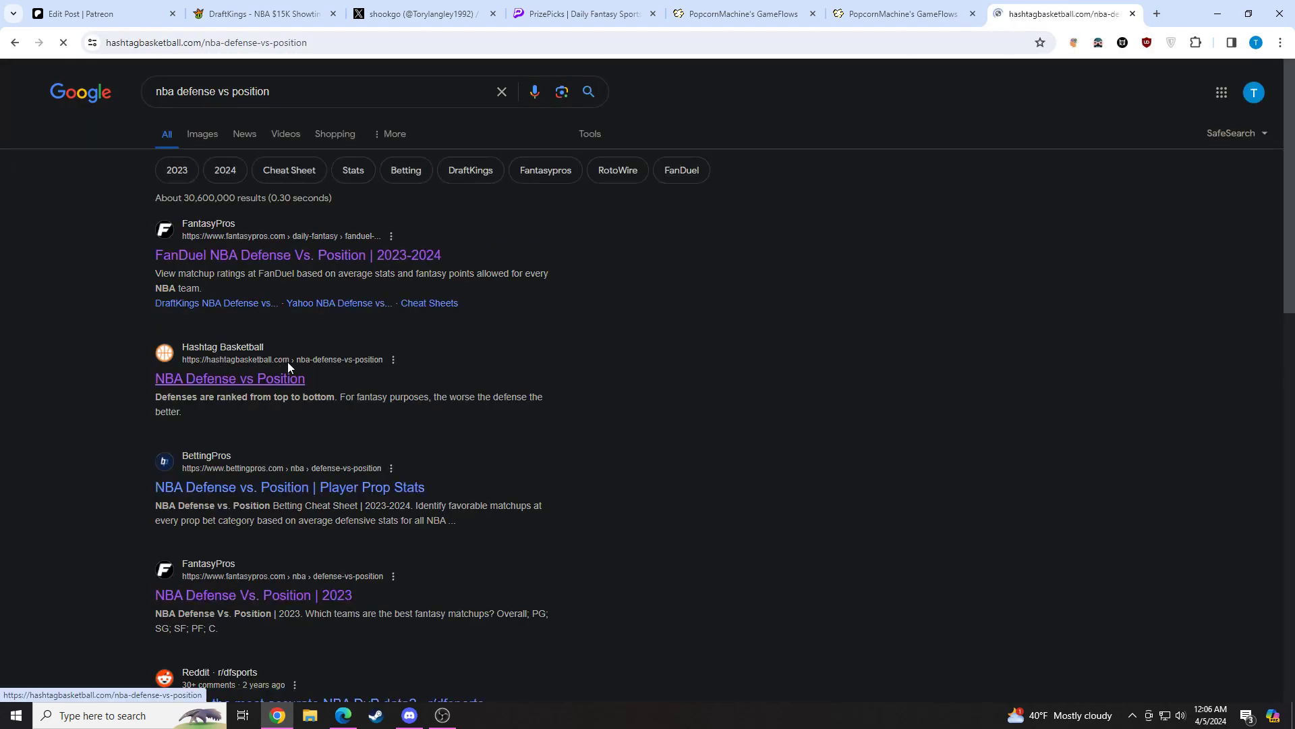
# - Filter the position data to PF and sort it by points, rebounds and assists to check Washington's defense
pyautogui.scroll(-8, 482, 269)
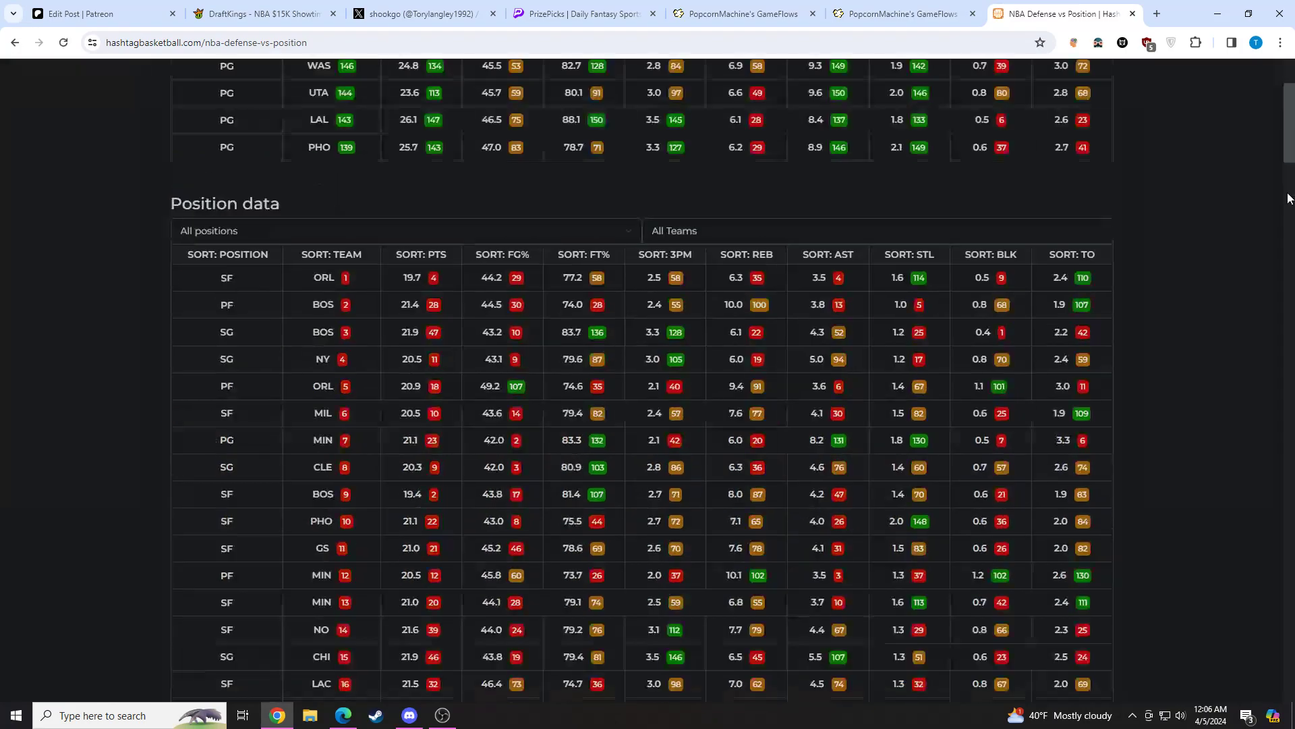
pyautogui.click(208, 238)
pyautogui.click(214, 301)
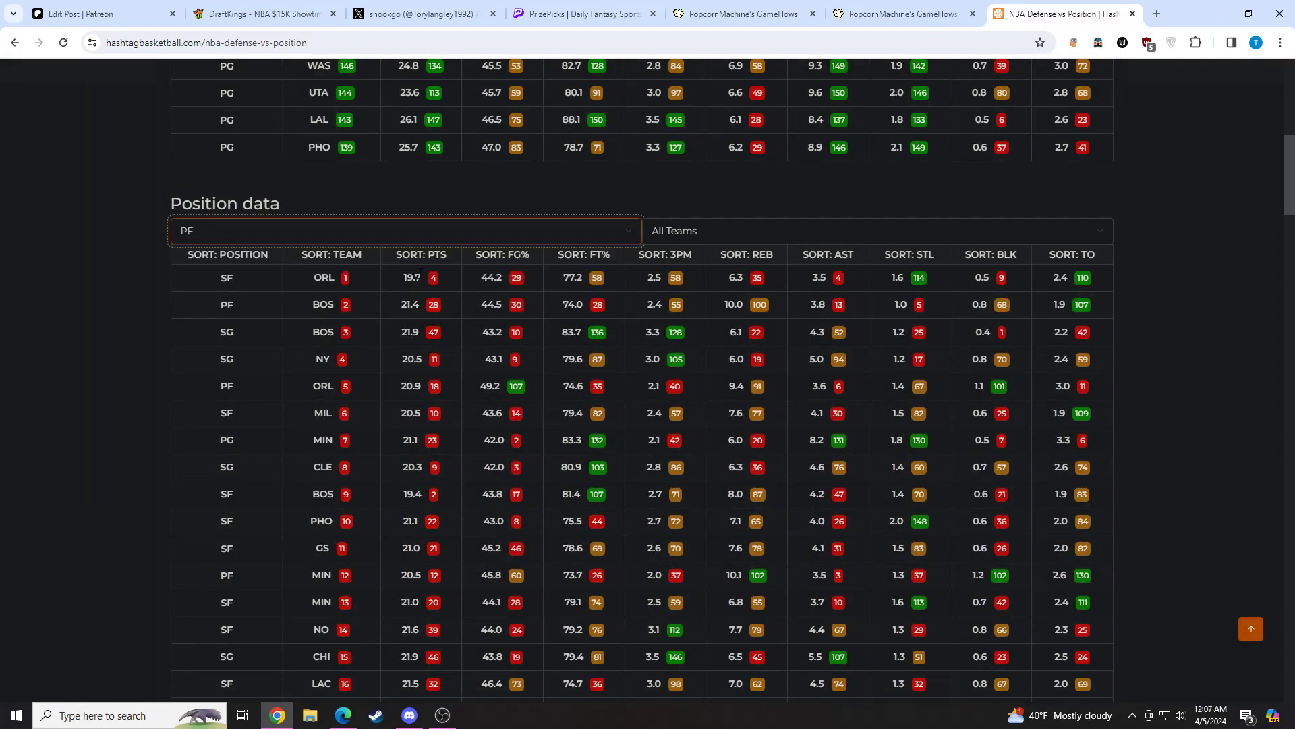
pyautogui.click(408, 261)
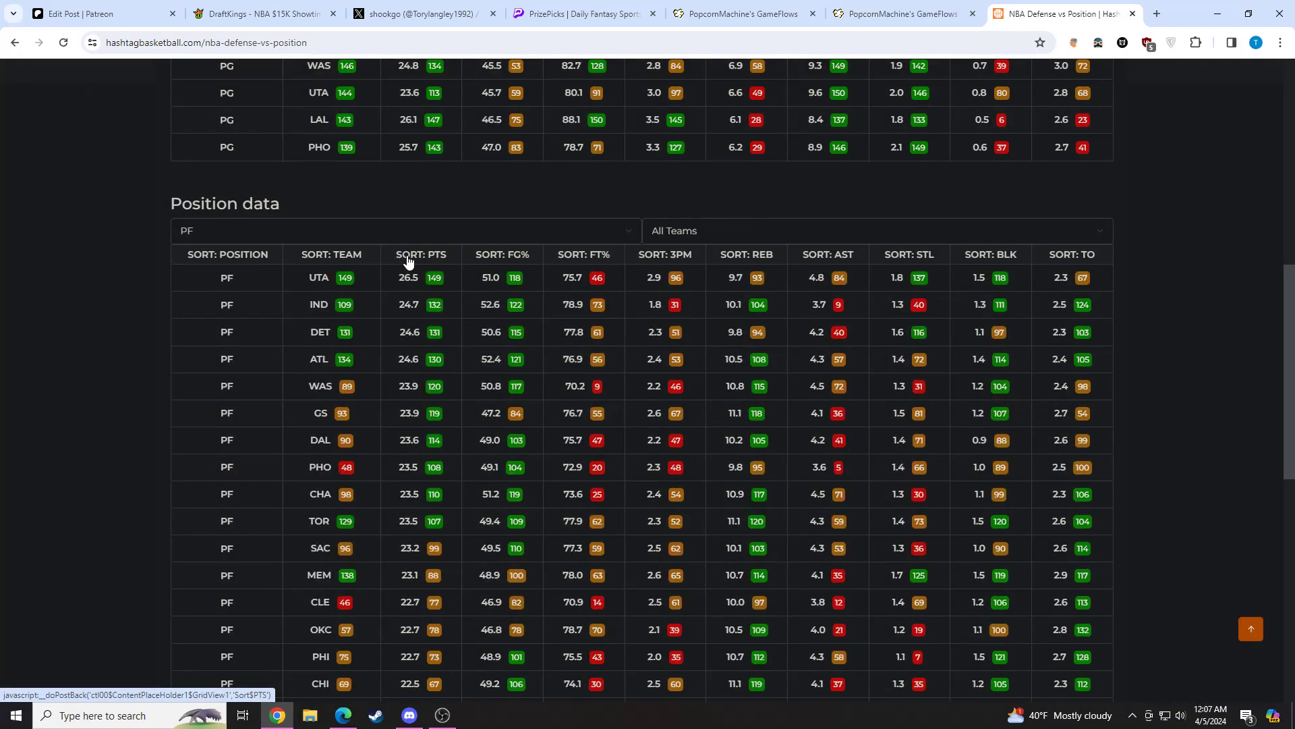
pyautogui.click(747, 260)
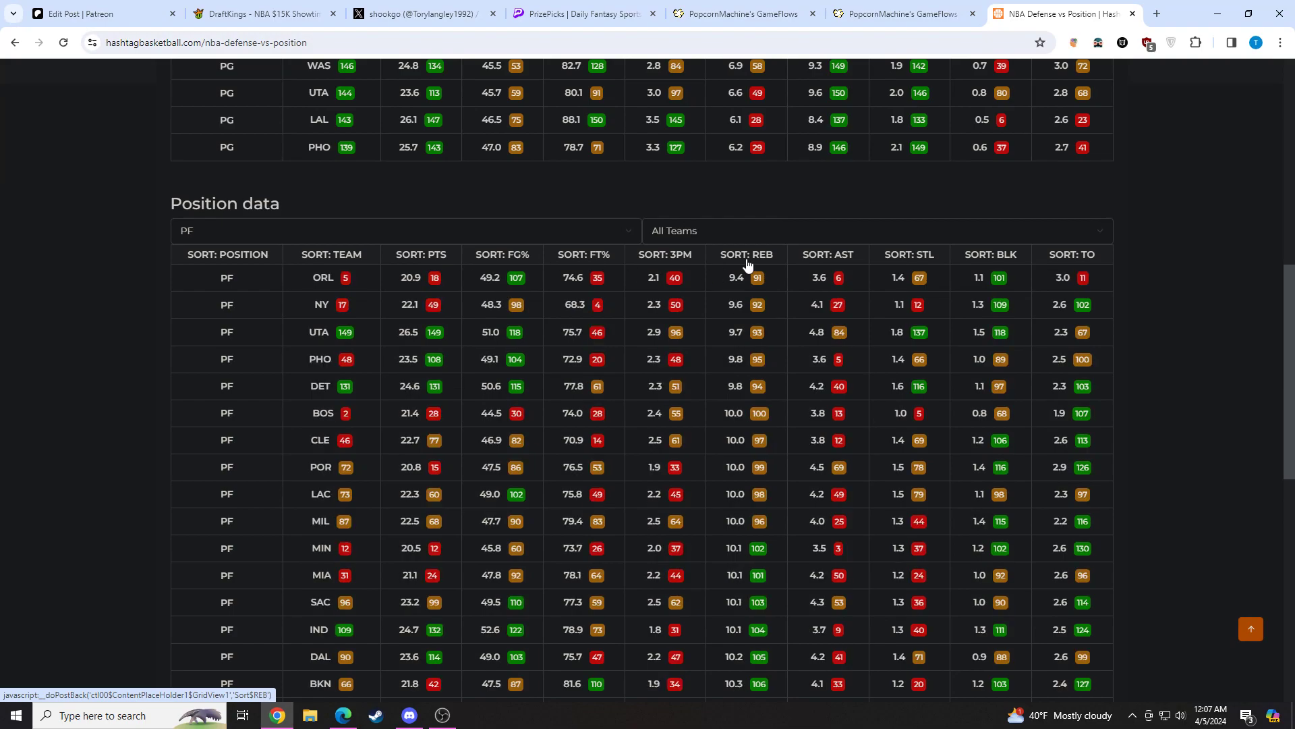
pyautogui.click(821, 261)
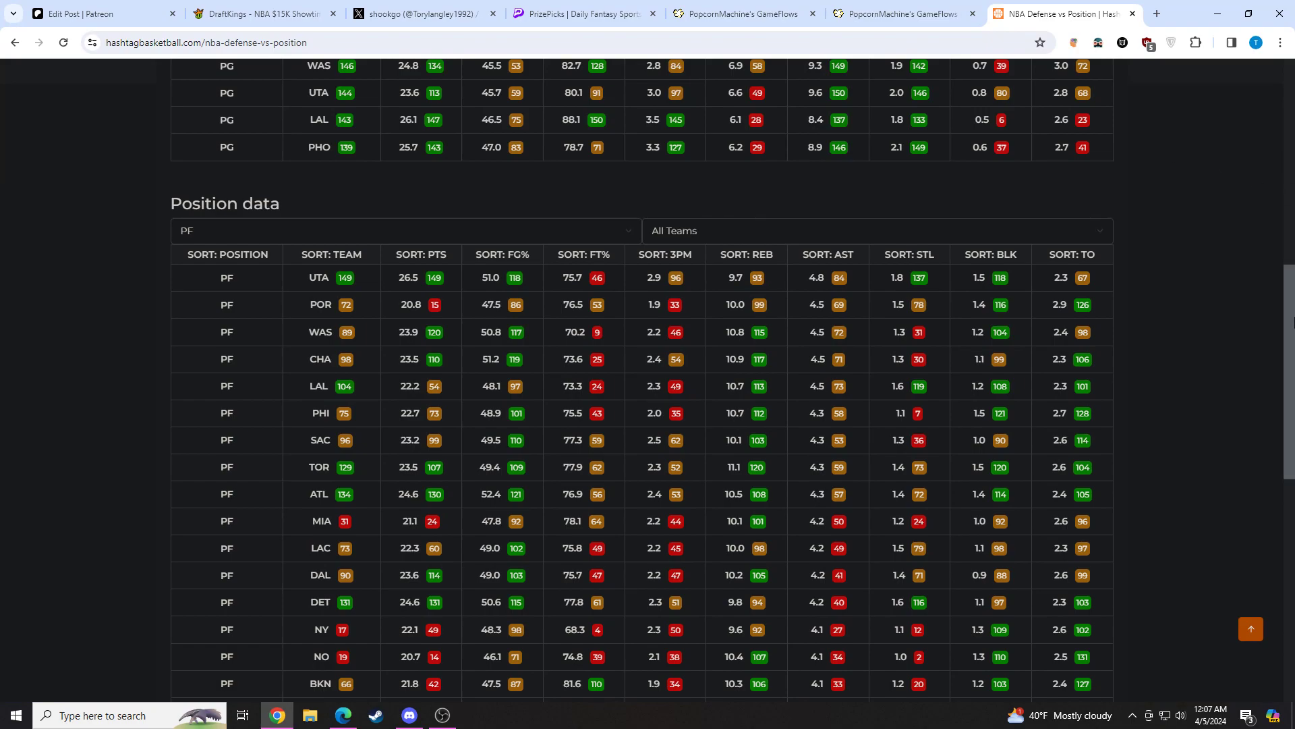
pyautogui.scroll(5, 613, 108)
# - In PrizePicks, search for "banton", pick More on Dalano Banton's Pts+Rebs+Asts line, and clear the search
pyautogui.click(273, 13)
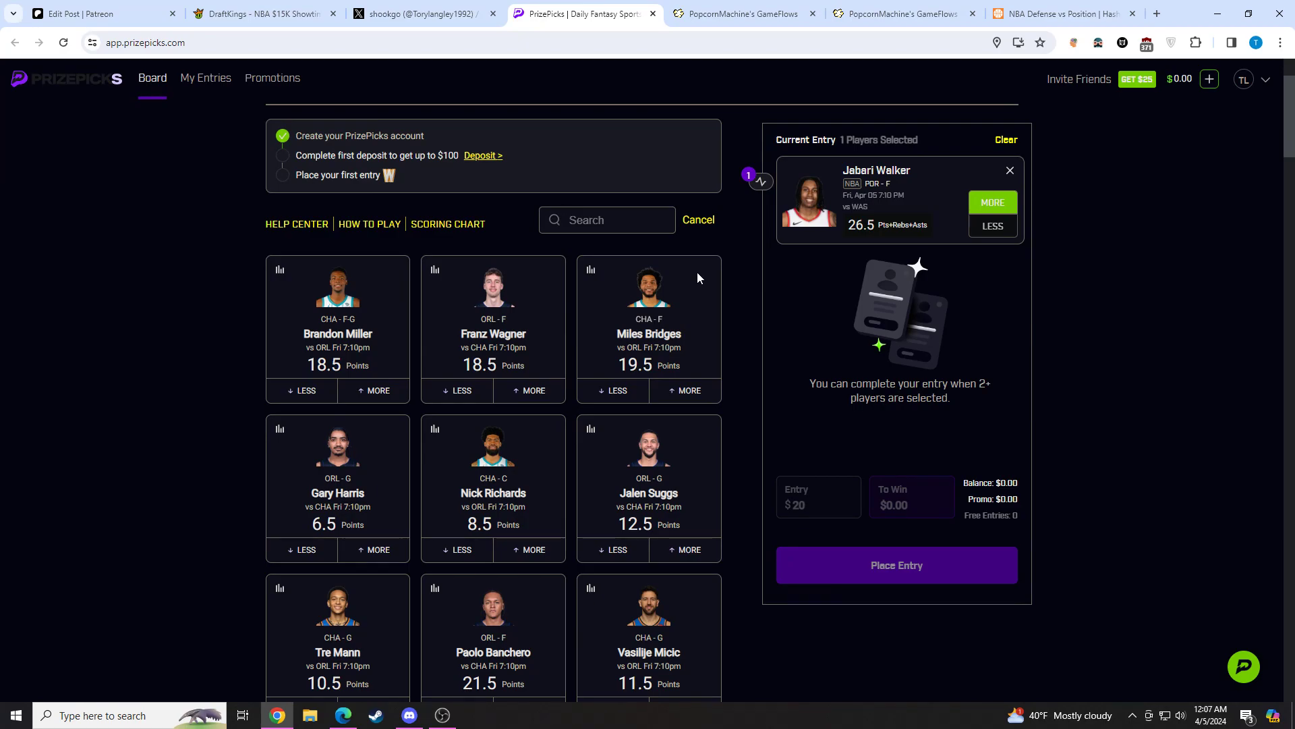
pyautogui.write('banton')
pyautogui.click(530, 390)
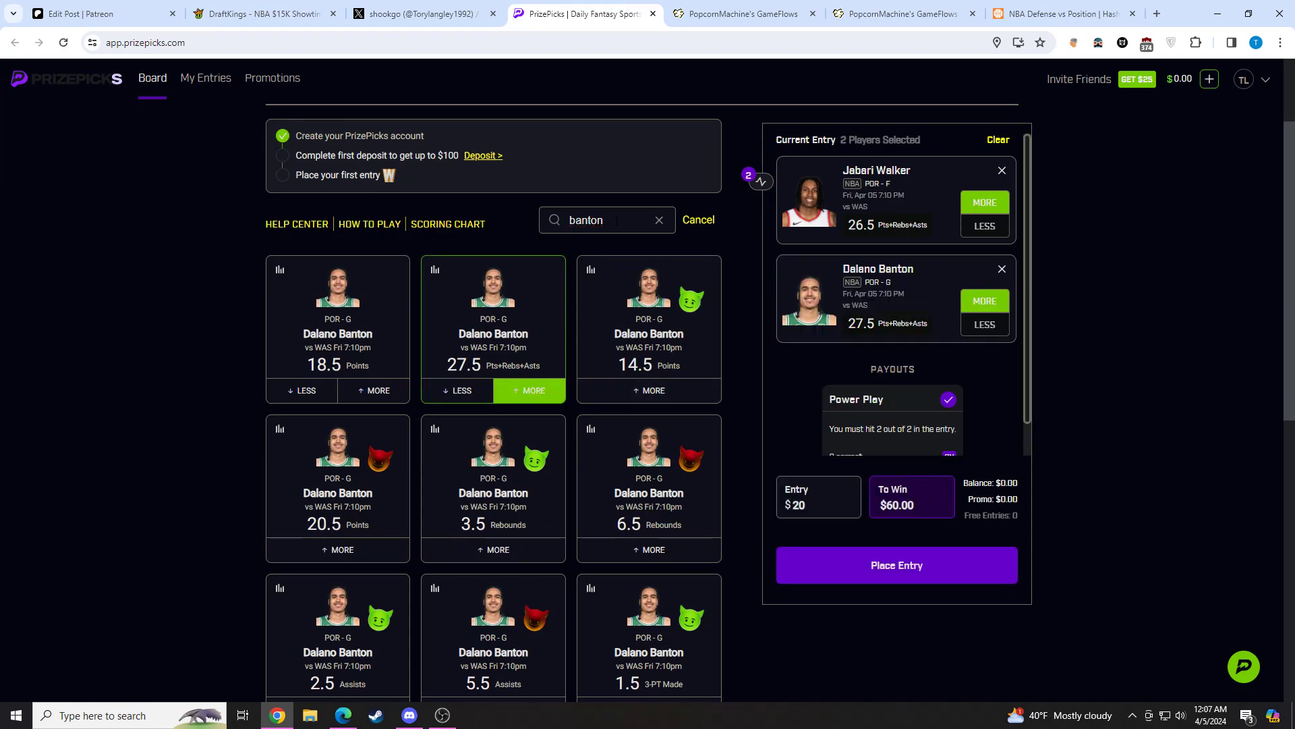
pyautogui.press('BackSpace')
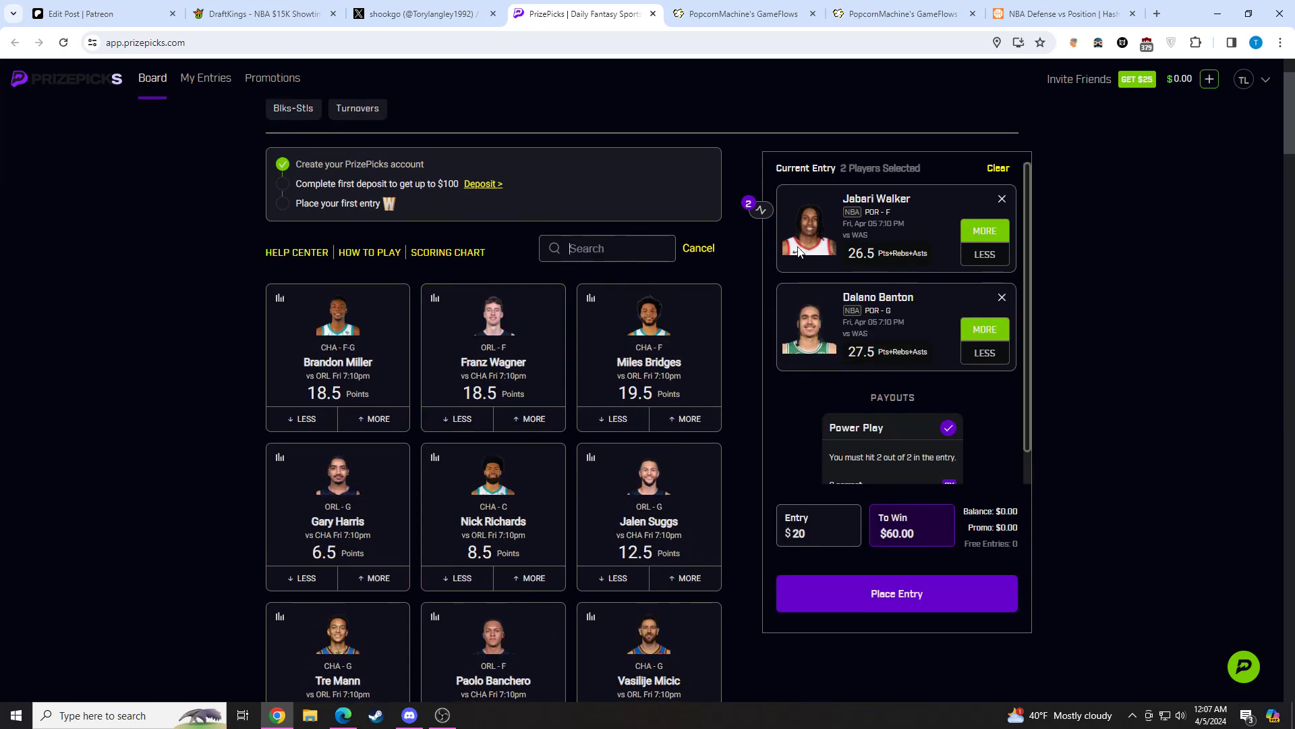
# - Review Dalano Banton's game log in DraftKings and compare it with his line in the PrizePicks entry
pyautogui.click(263, 13)
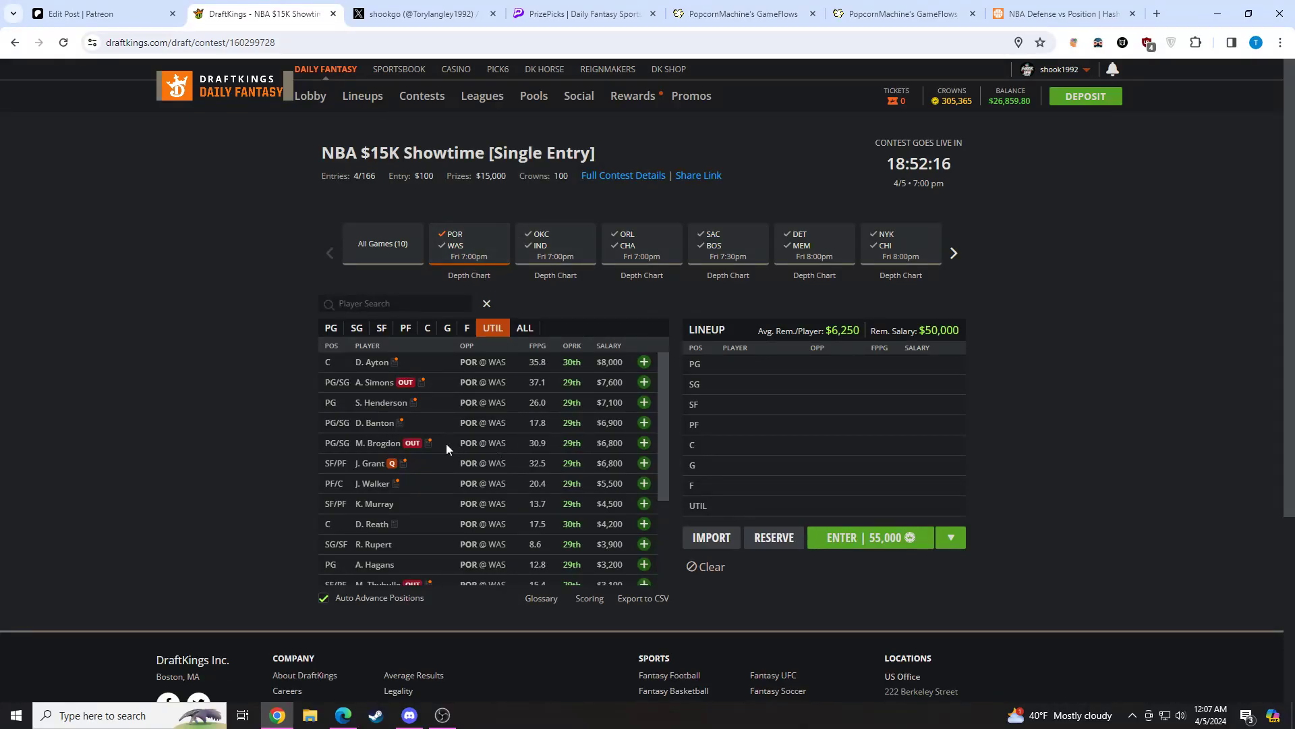
pyautogui.click(377, 423)
pyautogui.click(643, 305)
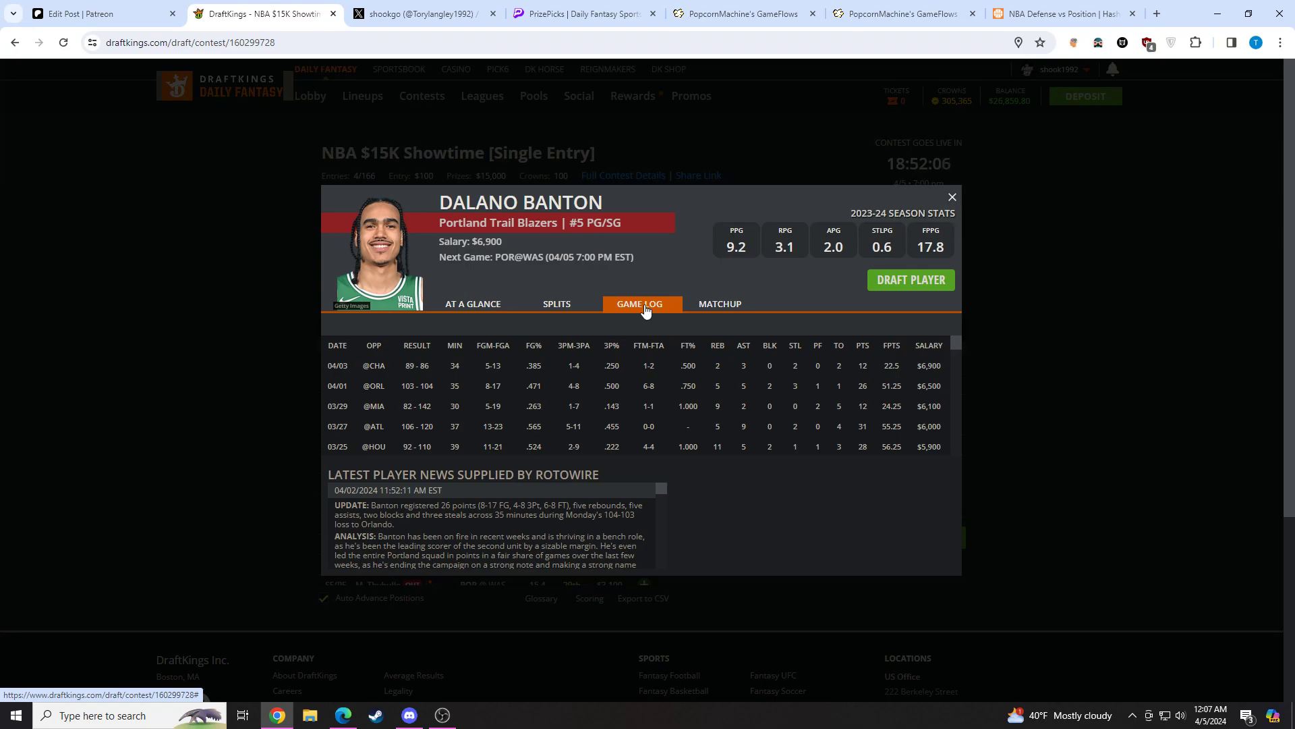
pyautogui.hotkey('ctrl', '4')
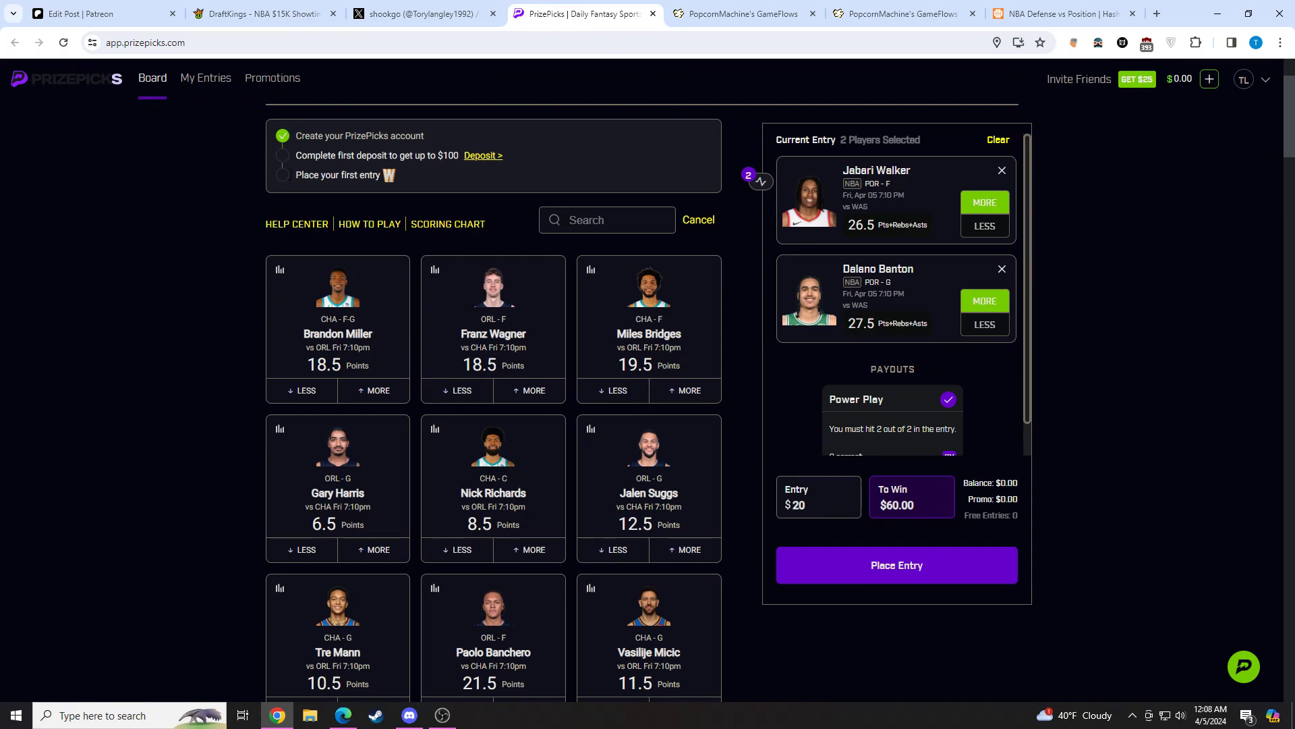
pyautogui.hotkey('ctrl', '2')
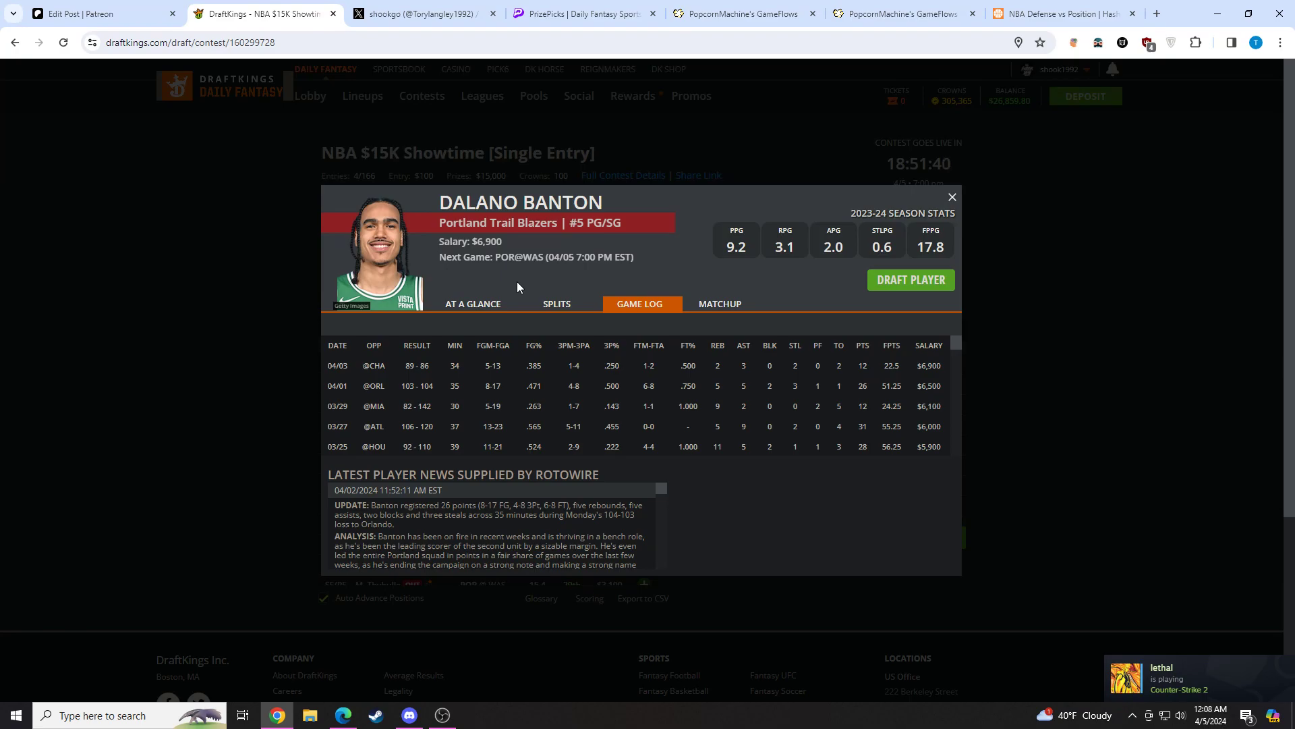
# - On Hashtag Basketball's NBA Defense vs Position page, filter the position data to PG
pyautogui.click(1063, 14)
pyautogui.scroll(-4, 675, 337)
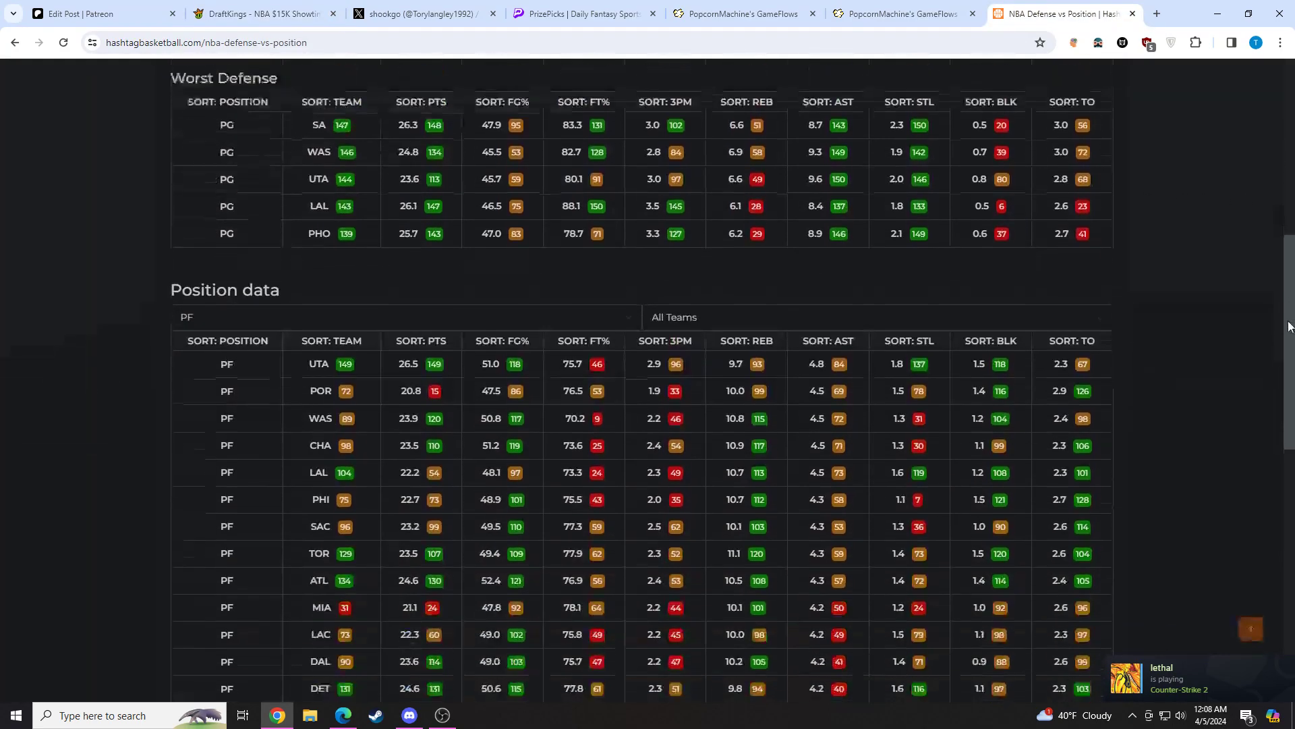
pyautogui.click(200, 297)
pyautogui.click(193, 325)
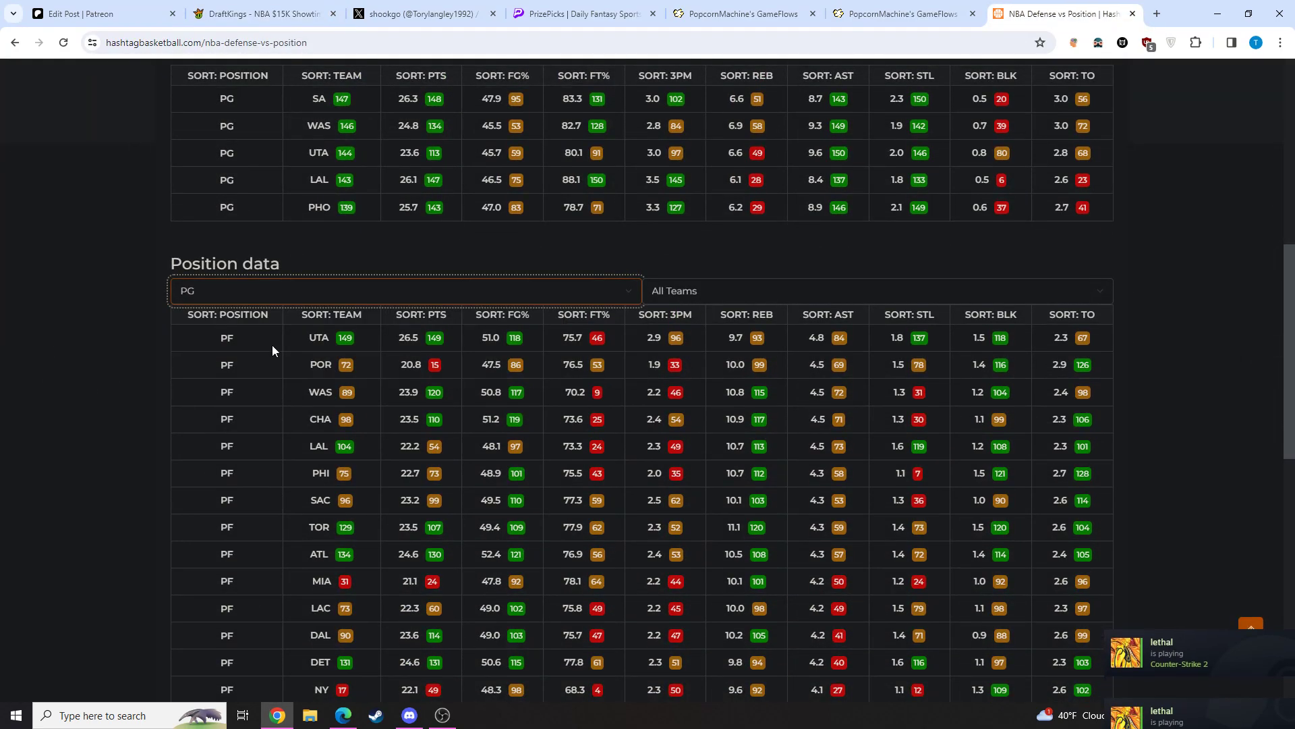
# - Sort the PG position data by points, rebounds and assists to check Washington's defense against point guards
pyautogui.click(420, 316)
pyautogui.click(420, 319)
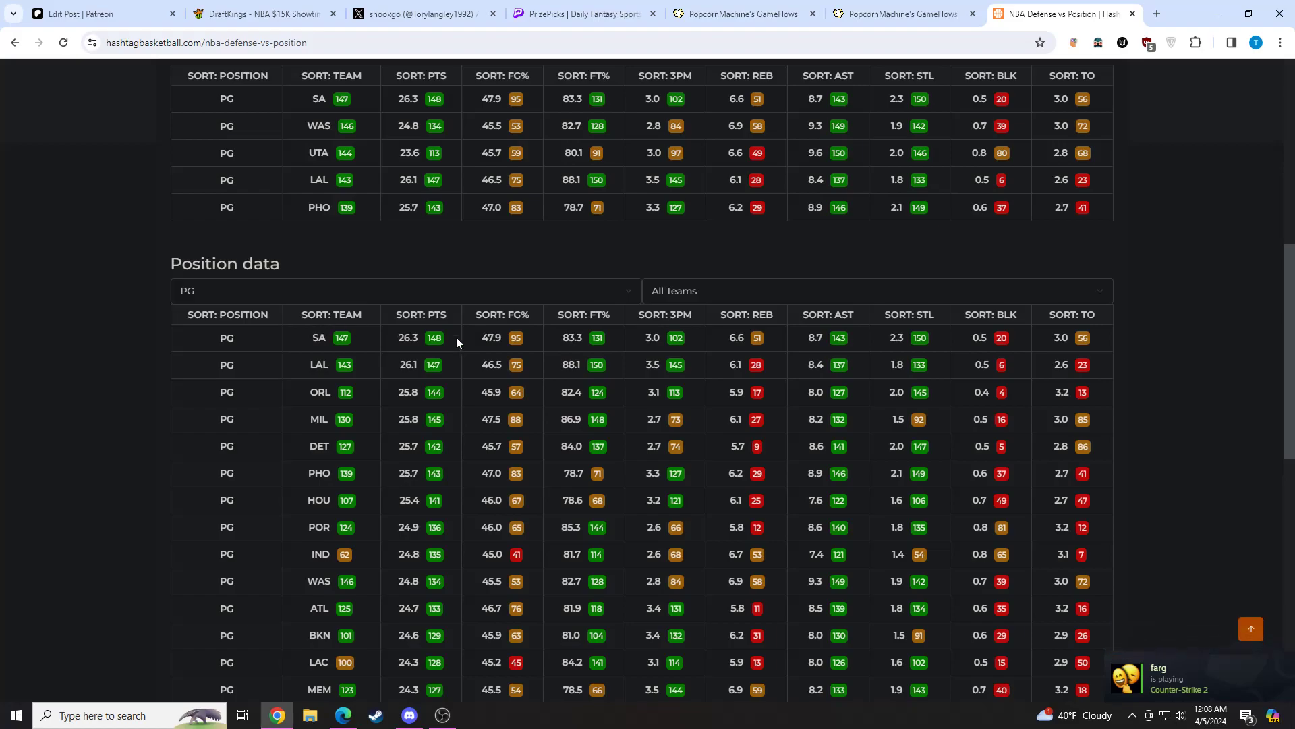
pyautogui.click(756, 316)
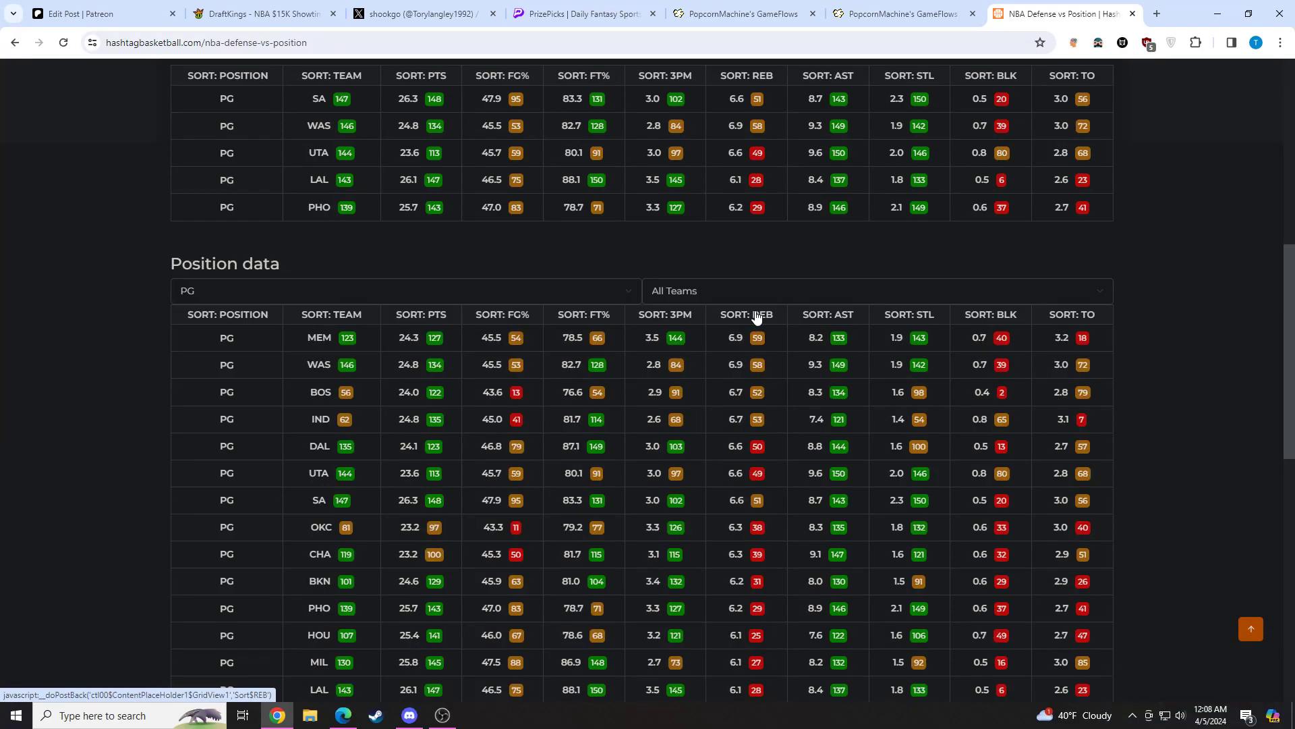
pyautogui.click(830, 316)
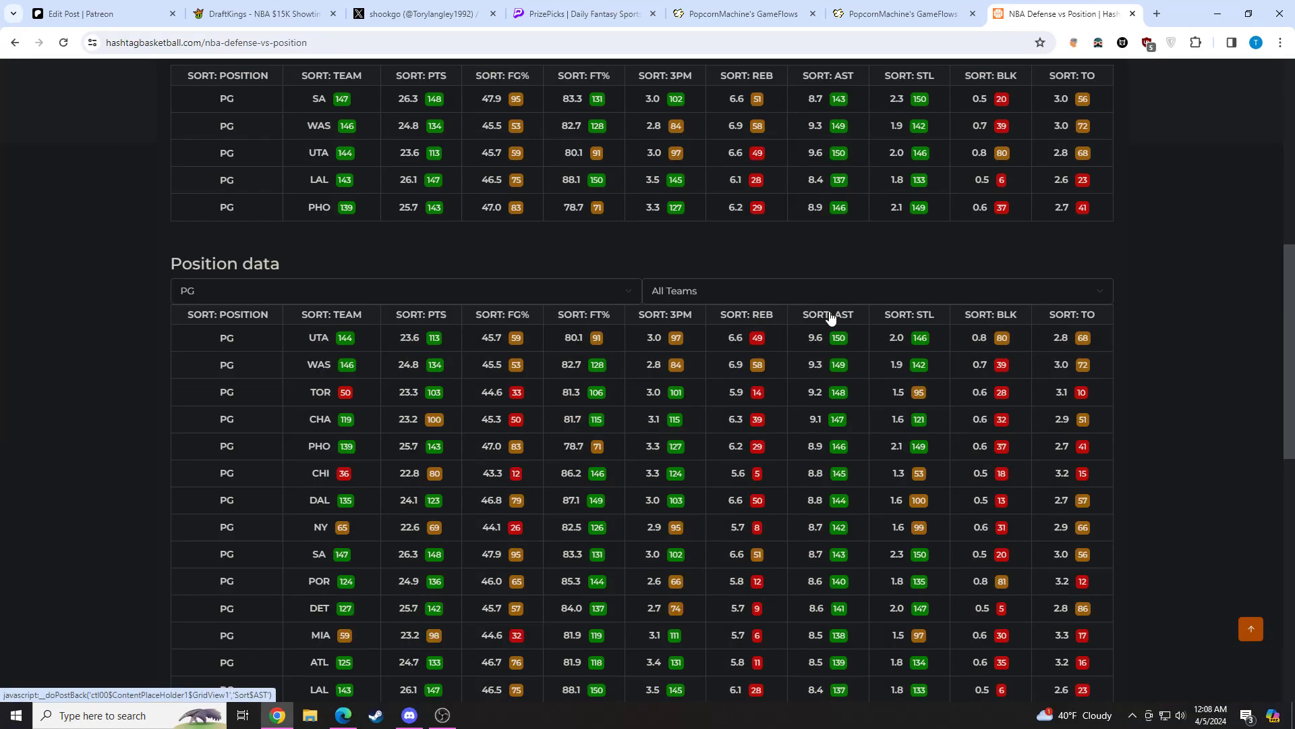
# - Filter the position data to SG and sort it by points, rebounds and assists to check Washington's defense
pyautogui.click(386, 286)
pyautogui.click(245, 332)
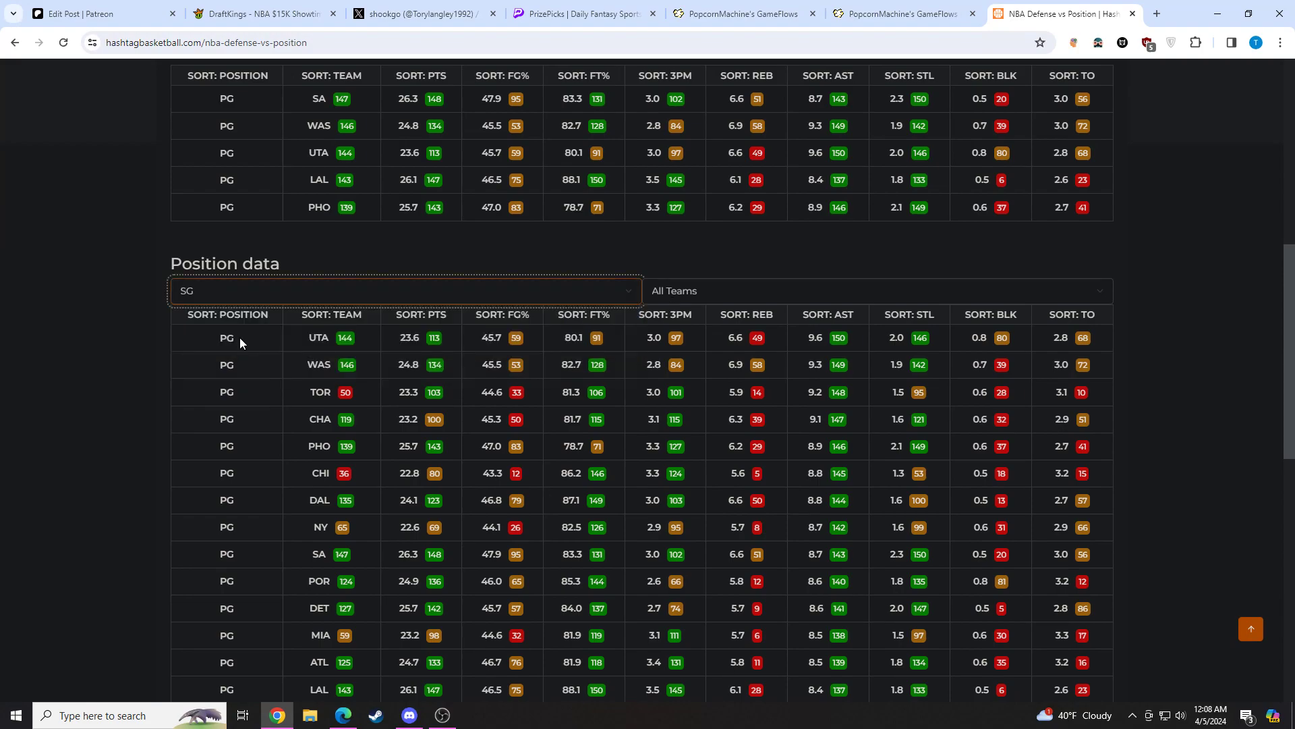
pyautogui.click(406, 317)
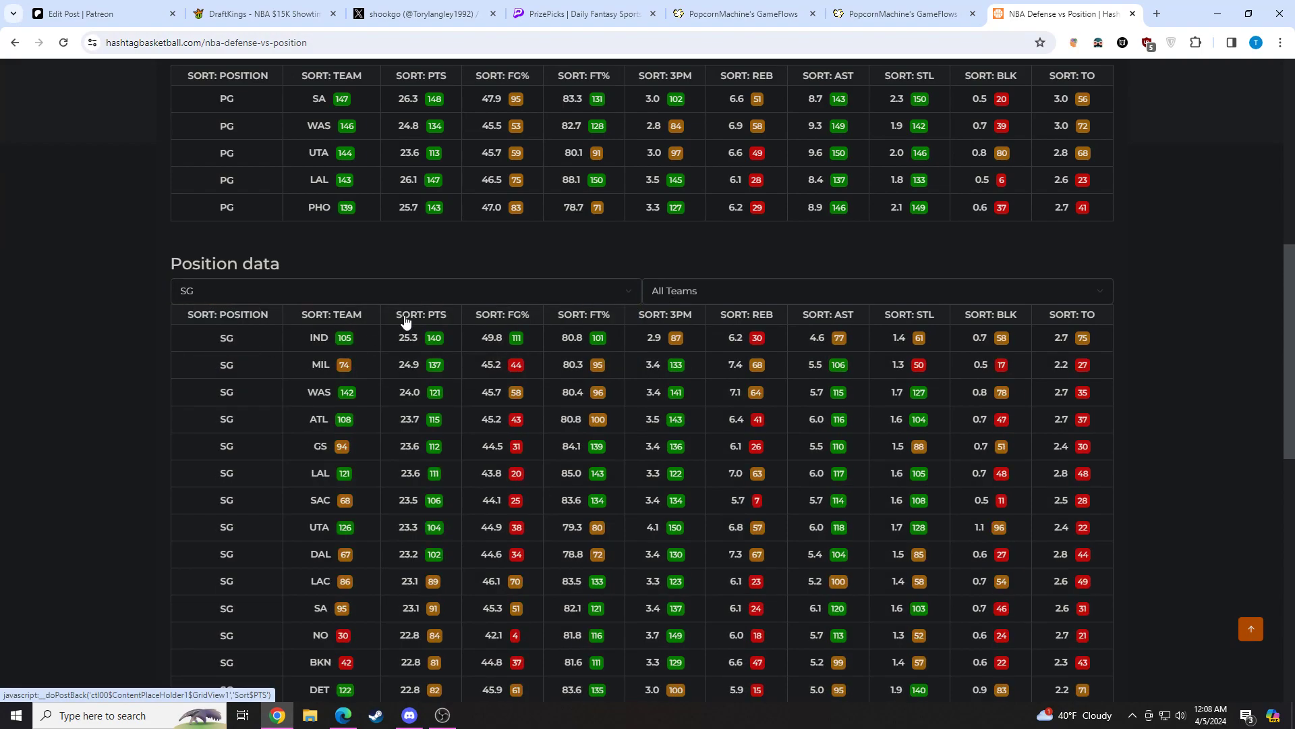
pyautogui.click(763, 318)
pyautogui.click(763, 318)
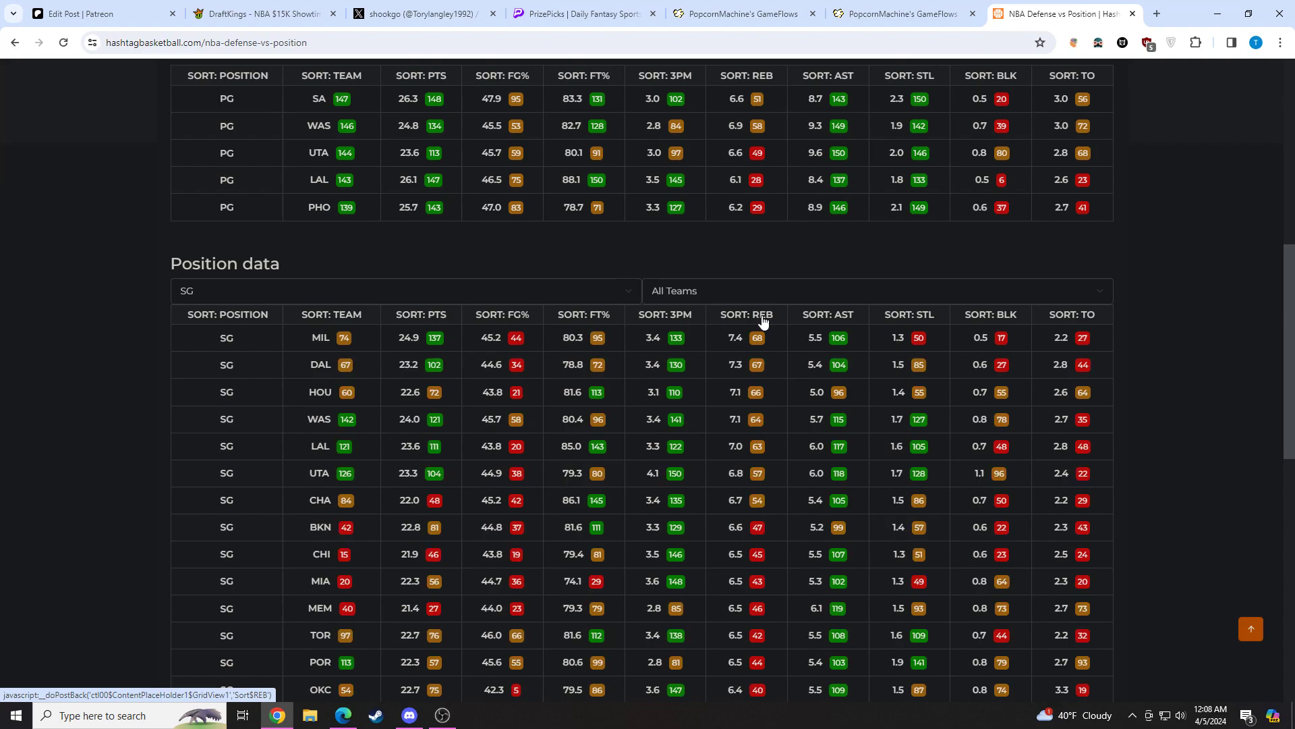
pyautogui.click(846, 324)
pyautogui.click(847, 324)
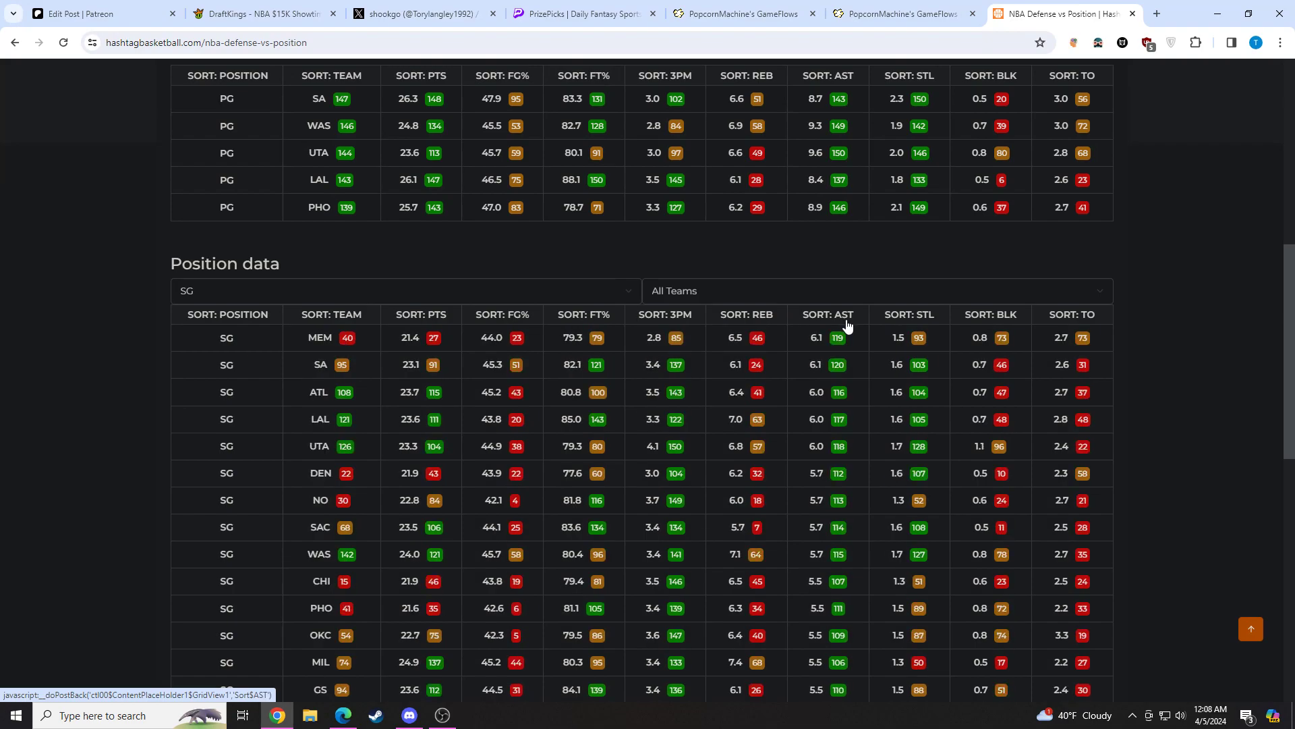
pyautogui.scroll(2, 1292, 331)
# - In PrizePicks, search for "wend", pick More on Wendell Carter Jr.'s 21.5 Pts+Rebs+Asts line, and clear the search
pyautogui.click(577, 14)
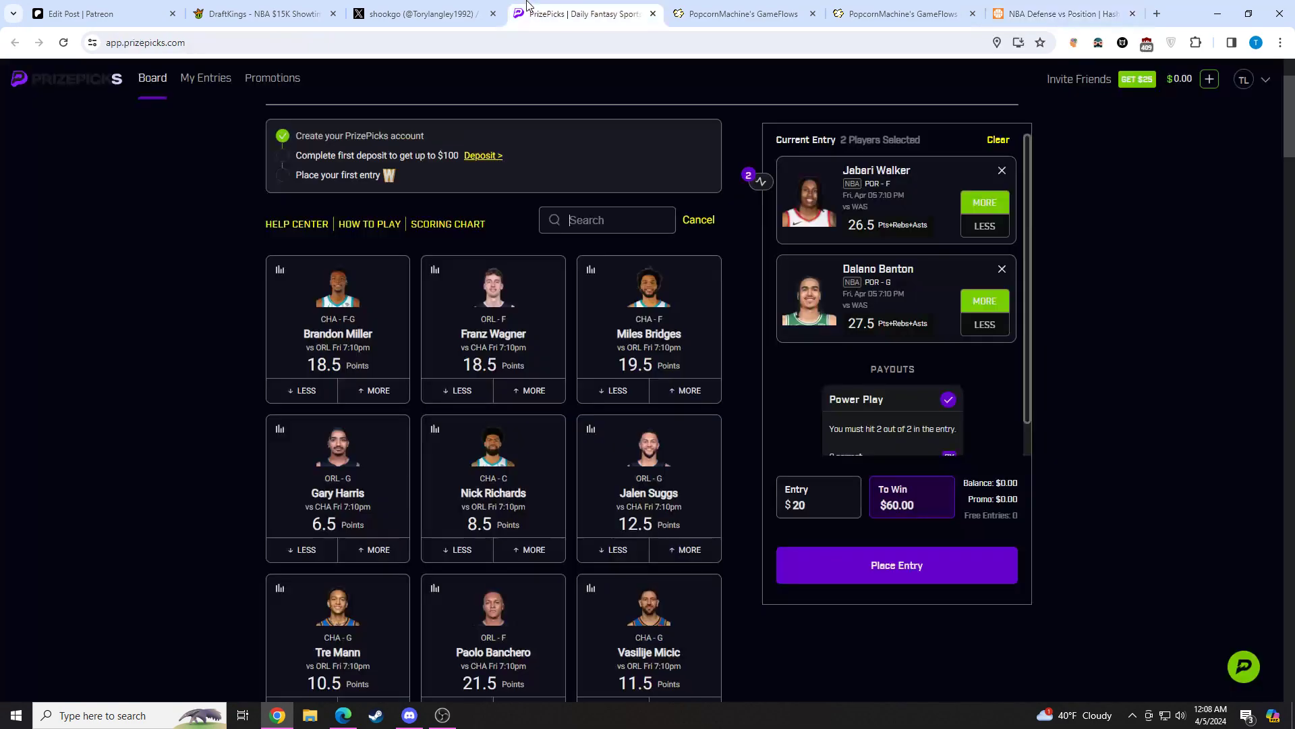
pyautogui.scroll(-1, 594, 274)
pyautogui.write('wend')
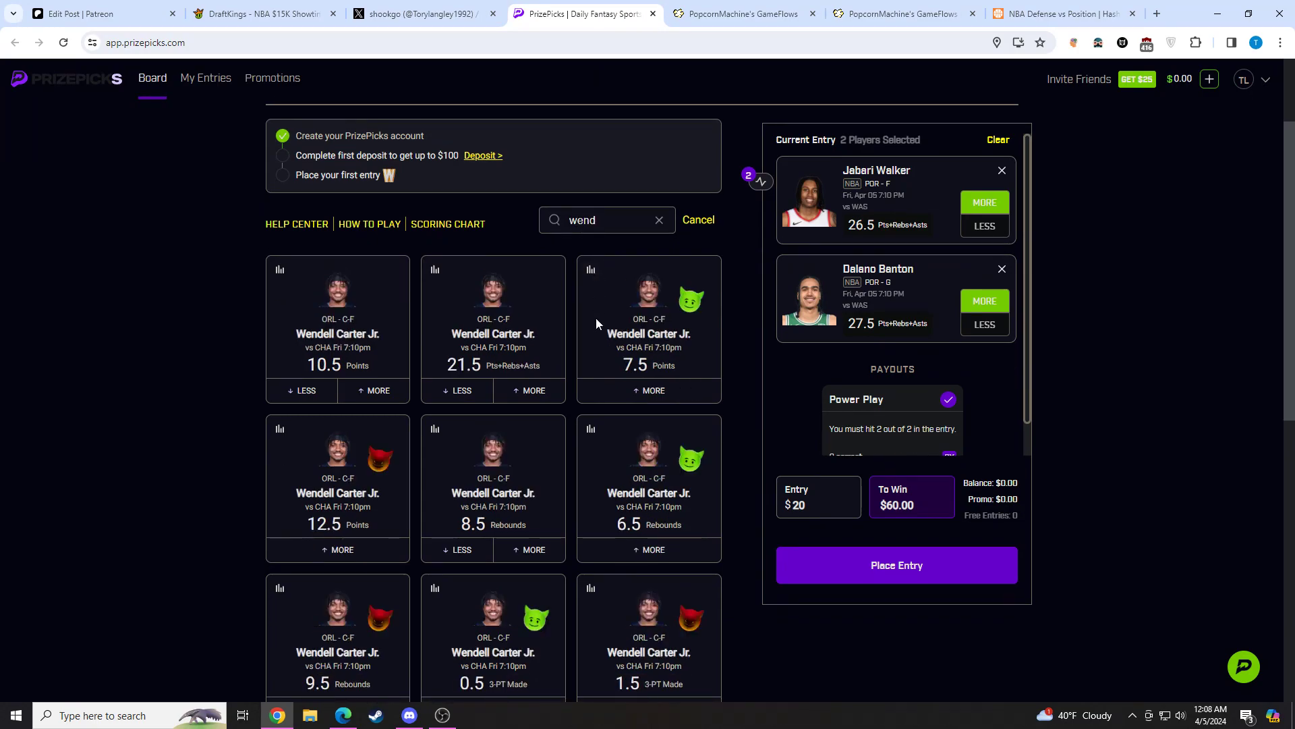
pyautogui.click(529, 391)
pyautogui.scroll(1, 521, 215)
pyautogui.press('BackSpace')
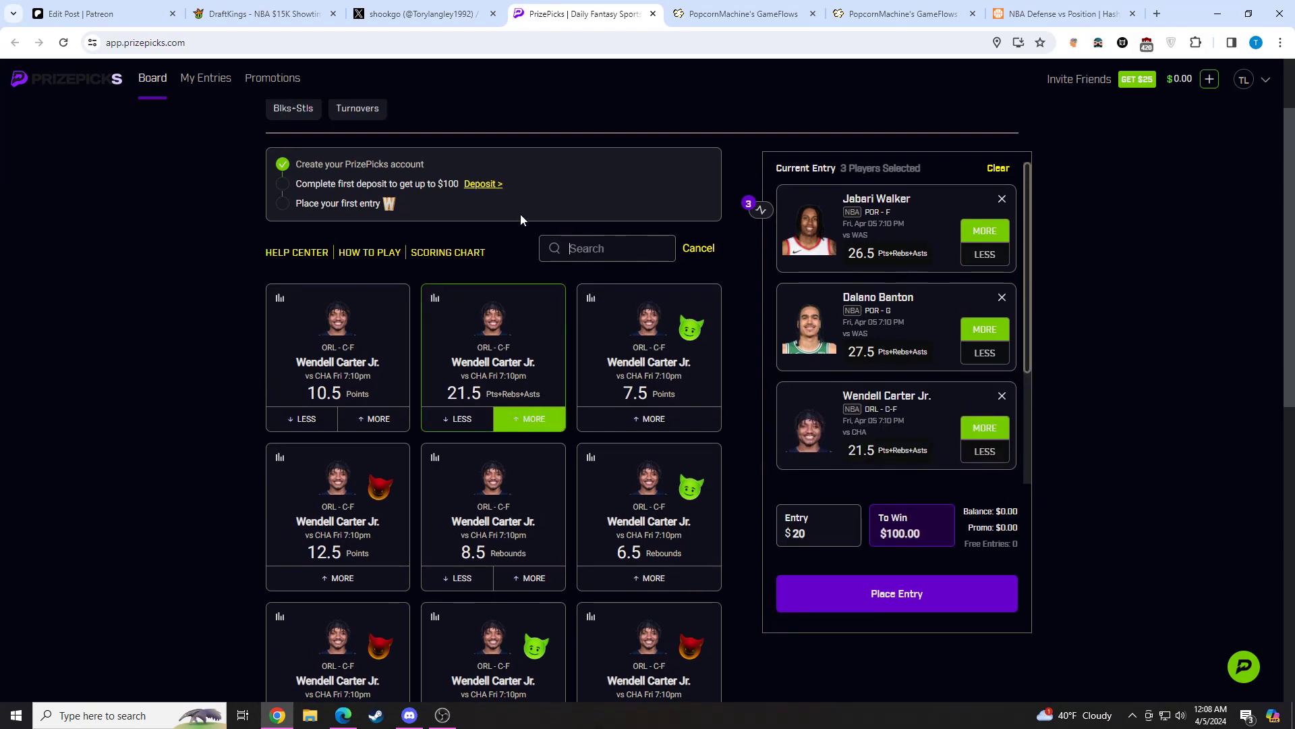
# - In DraftKings, close Dalano Banton's card, filter to centers in the ORL–CHA game, and open Wendell Carter Jr.'s game log
pyautogui.click(248, 18)
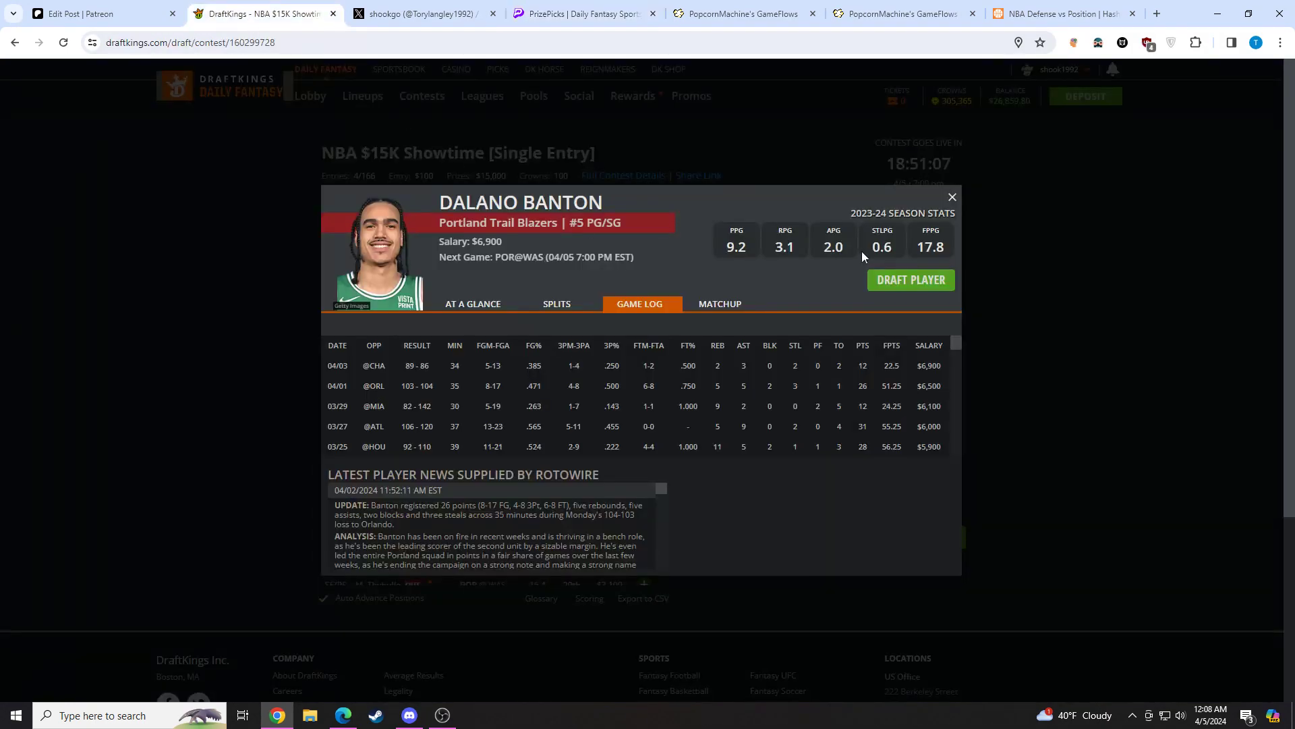
pyautogui.click(952, 198)
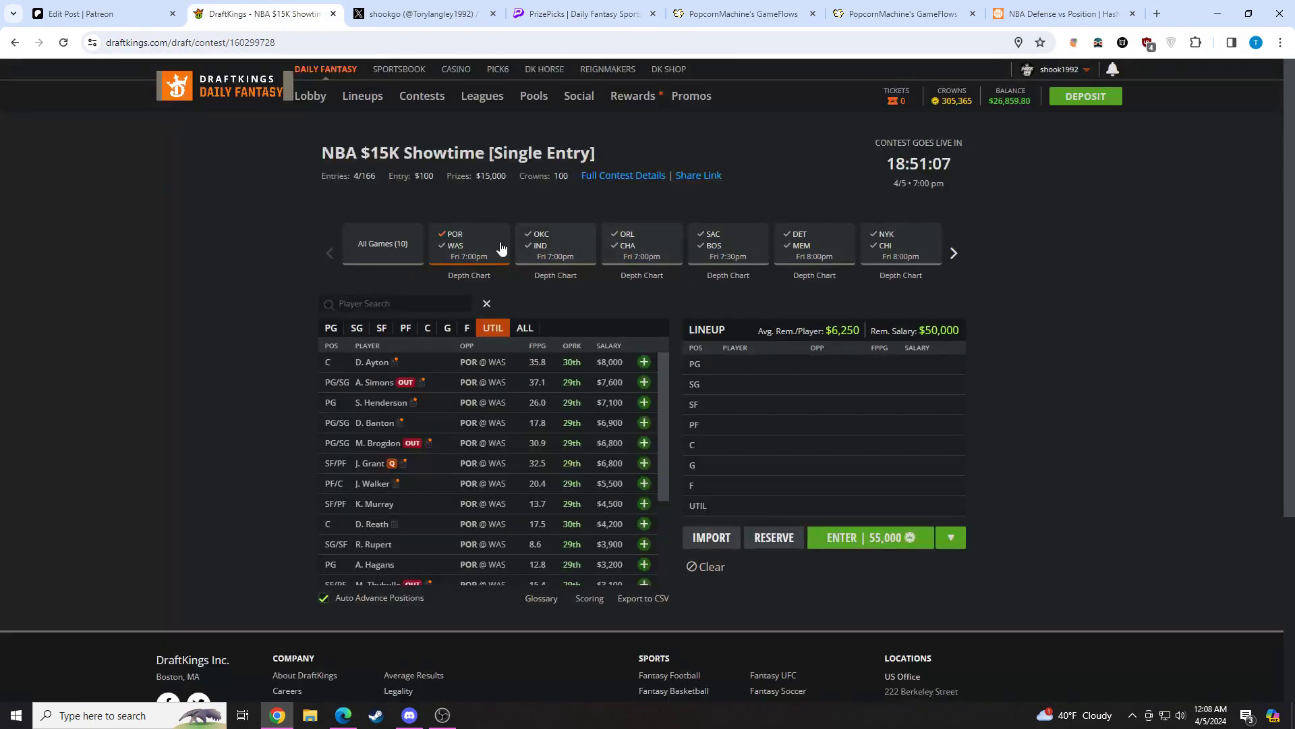
pyautogui.click(624, 241)
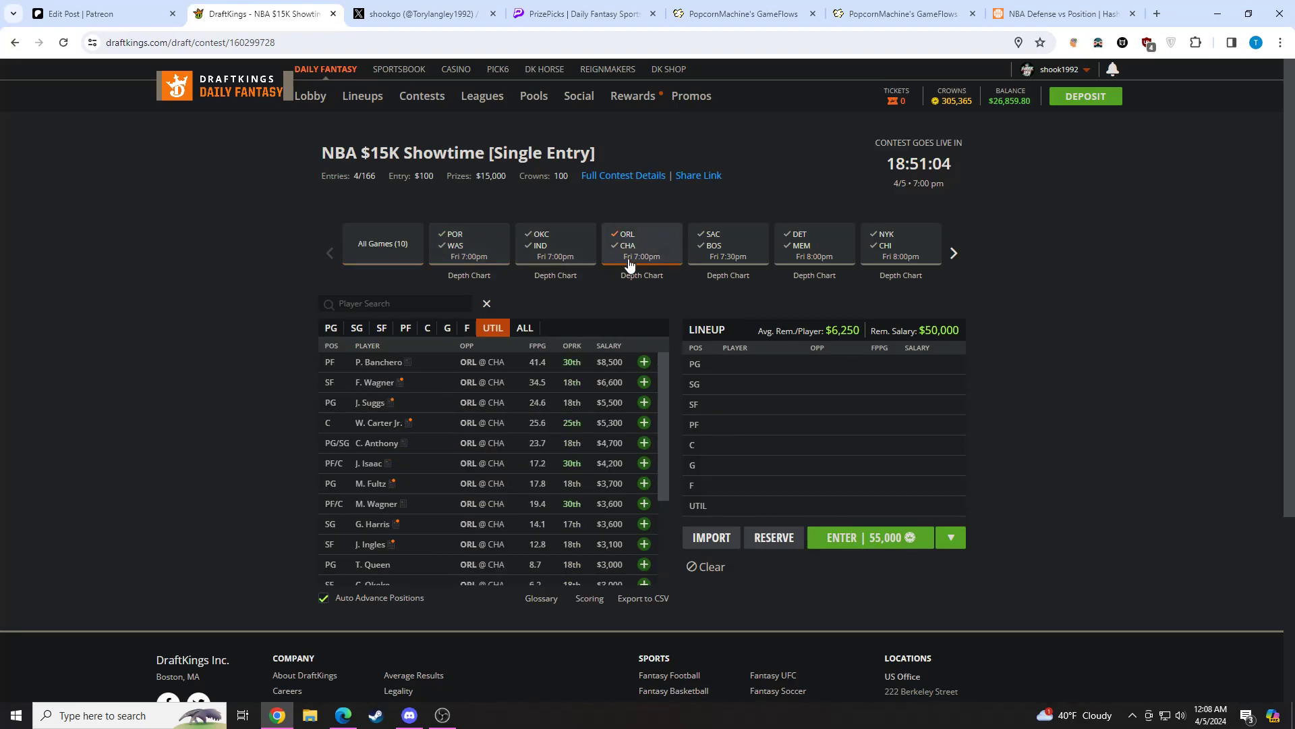
pyautogui.click(427, 328)
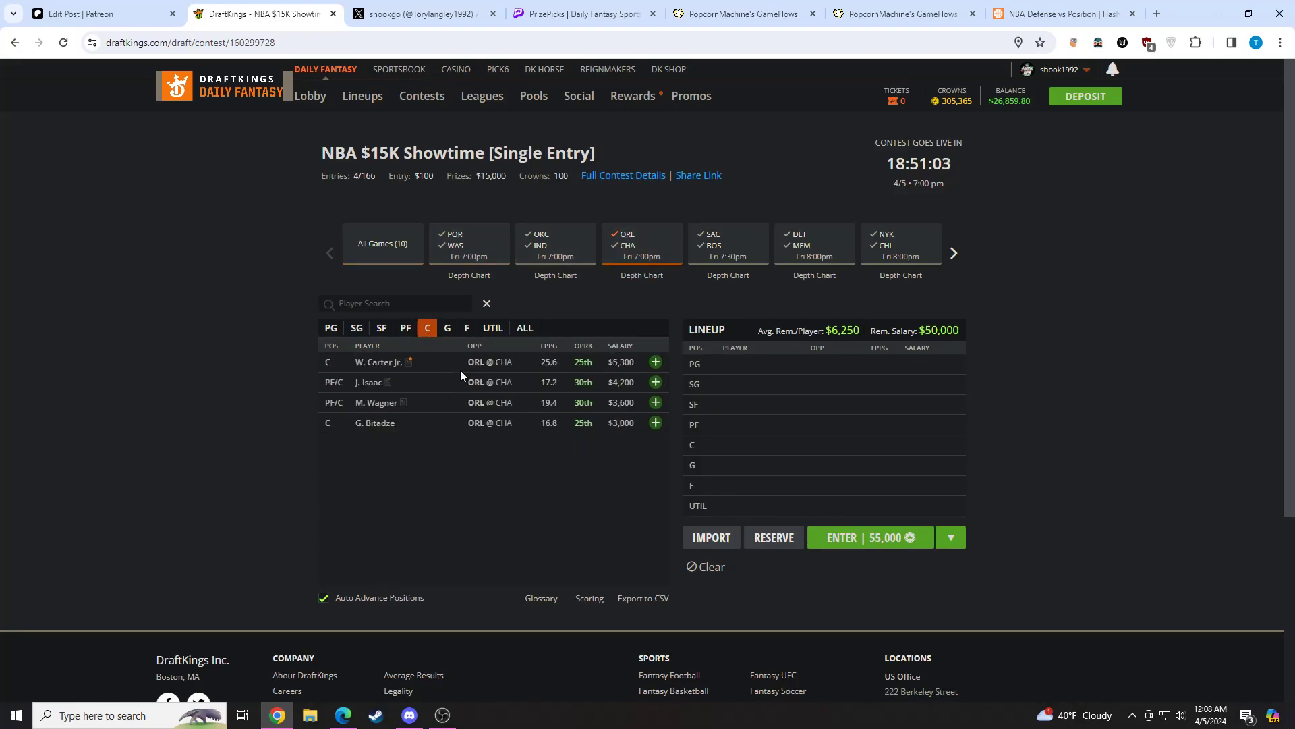
pyautogui.click(357, 363)
pyautogui.click(641, 304)
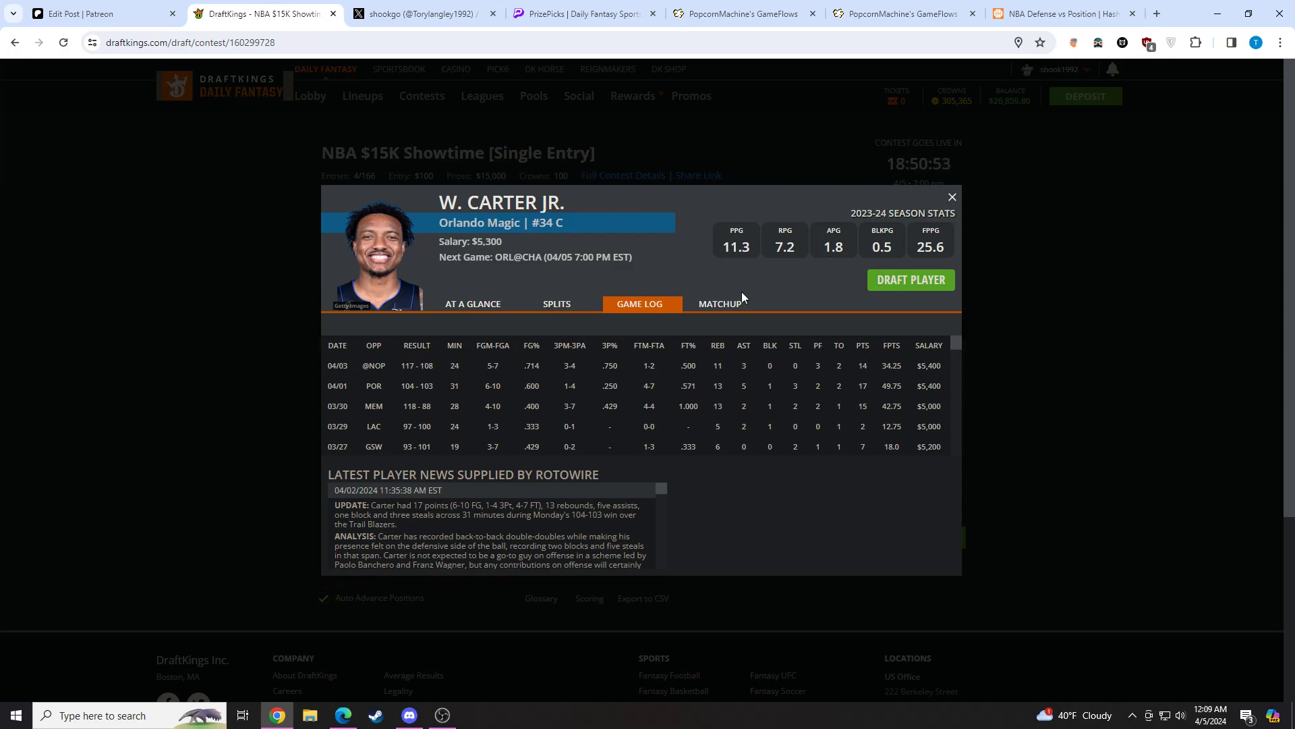
# - On Hashtag Basketball, filter the position data to C and sort it by points, rebounds and assists to check Charlotte's defense
pyautogui.click(1050, 17)
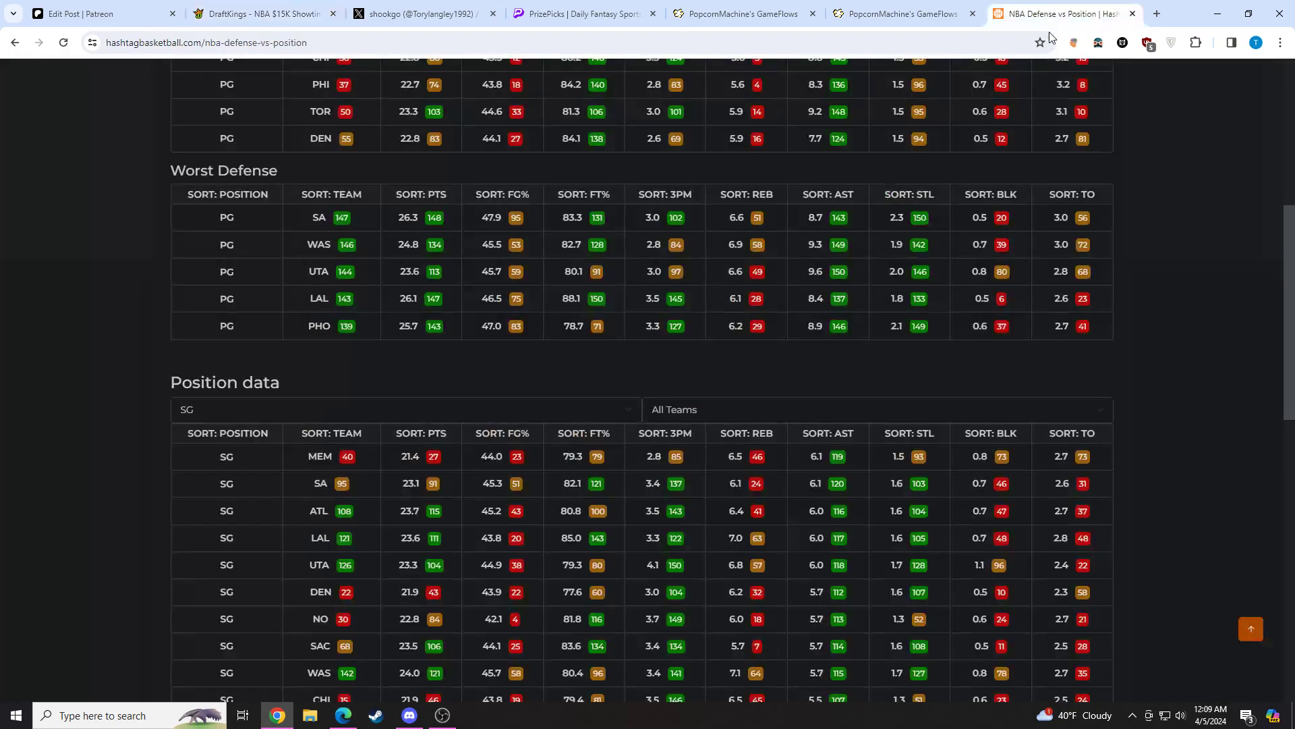
pyautogui.click(305, 409)
pyautogui.click(236, 496)
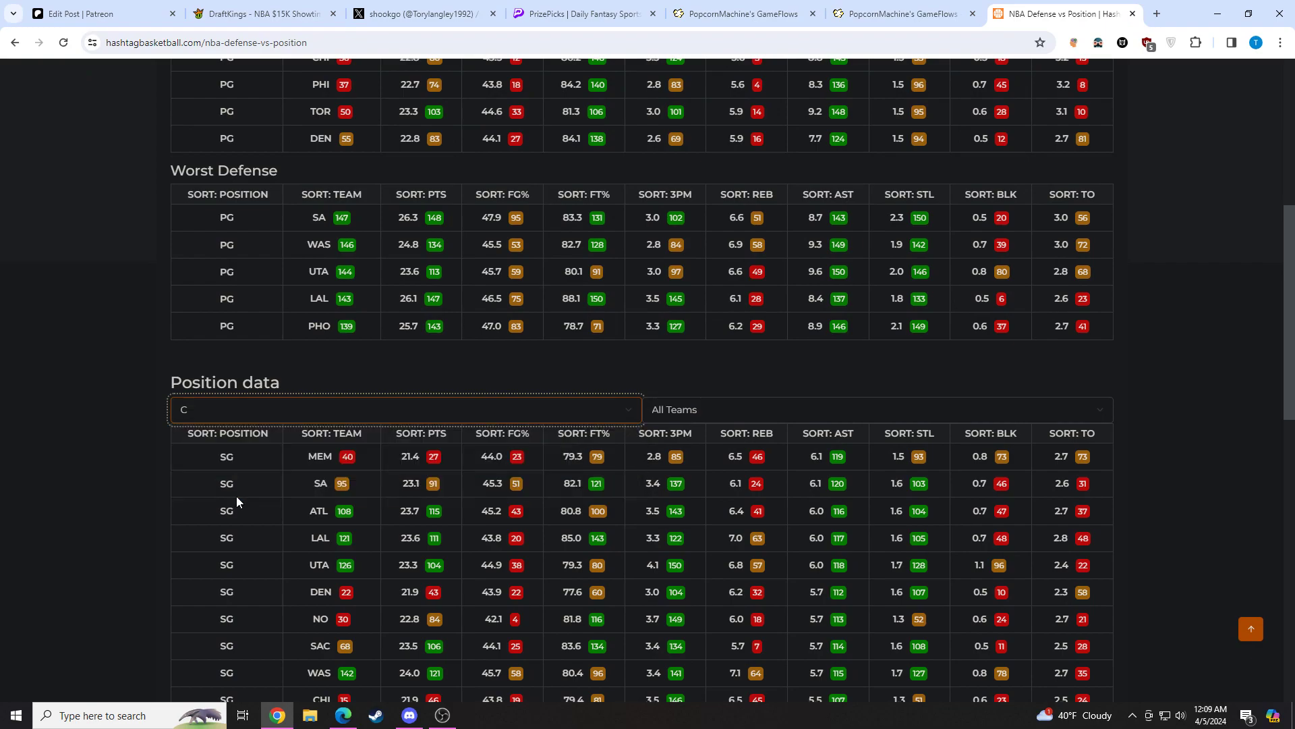
pyautogui.click(414, 440)
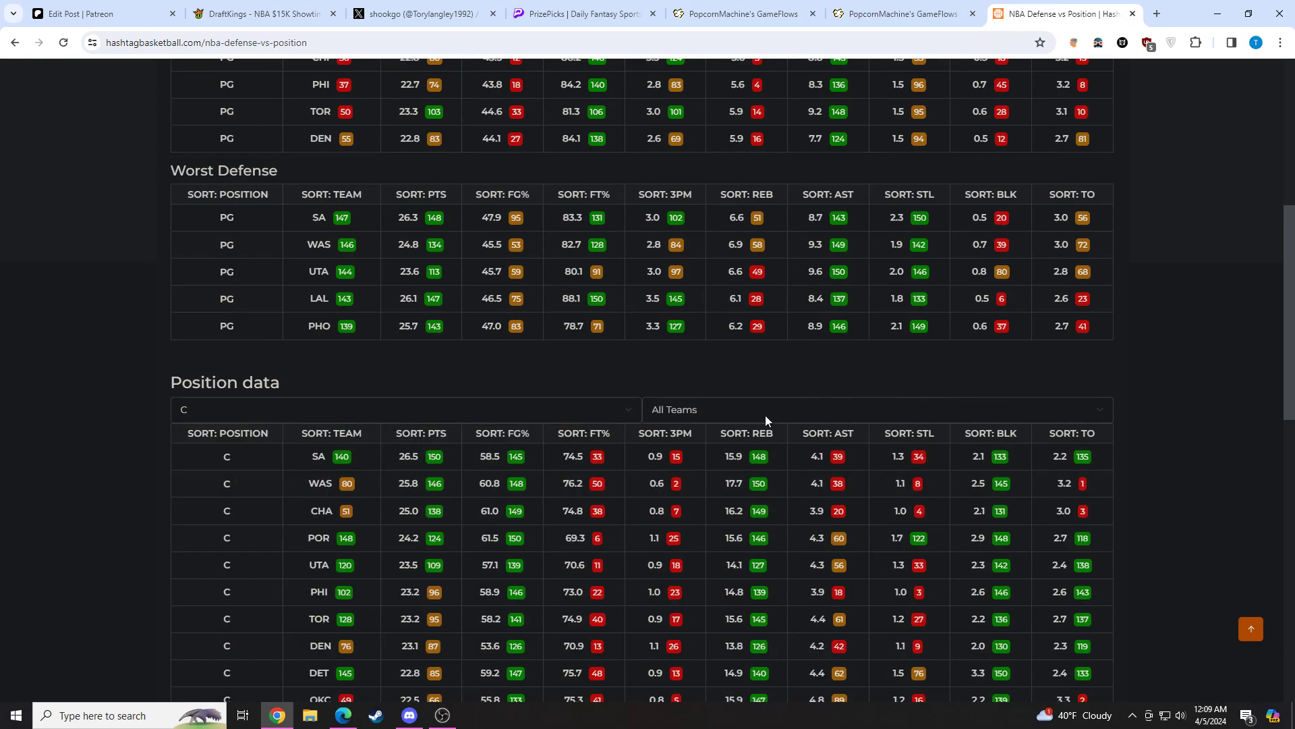
pyautogui.click(760, 435)
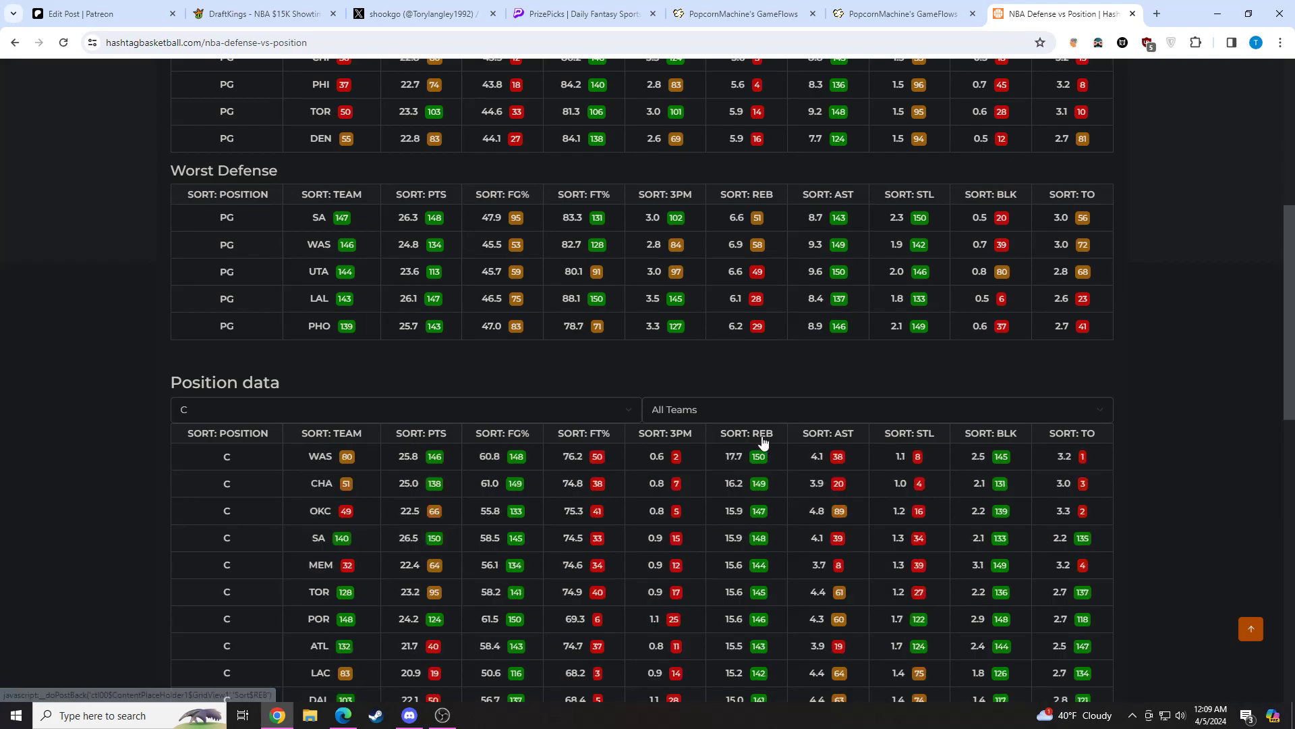
pyautogui.click(829, 437)
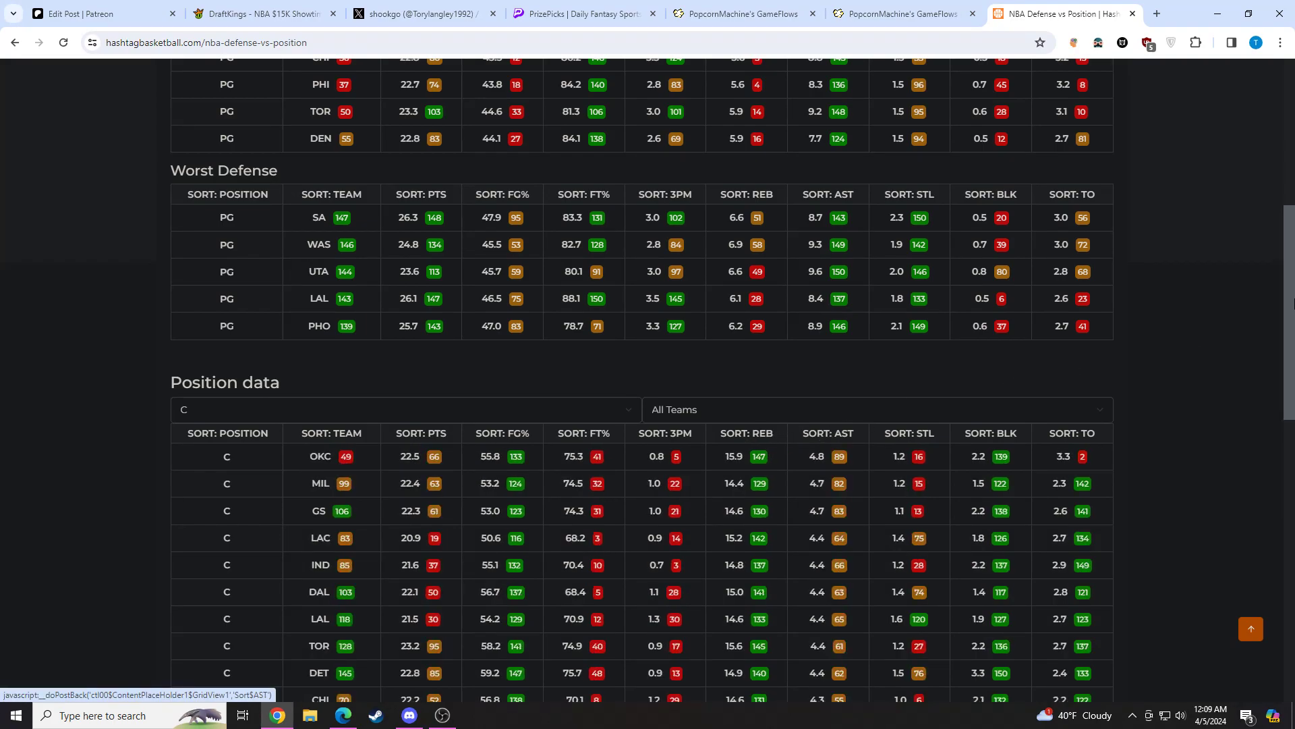
pyautogui.moveTo(1290, 310); pyautogui.dragTo(1293, 507)
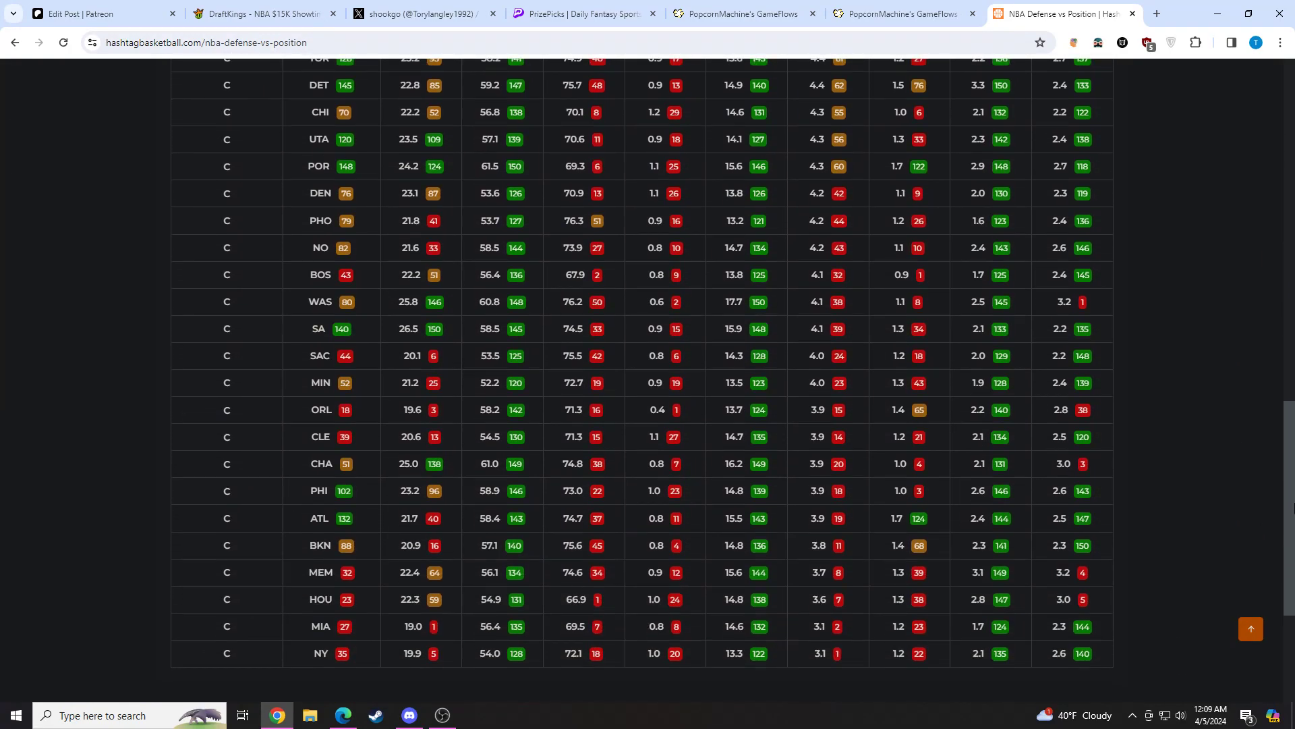
pyautogui.click(1251, 628)
# - On PrizePicks' NBA1H board, search for "wend" and pick More on Wendell Carter Jr.'s 11.0 first-half Pts+Rebs+Asts line
pyautogui.click(582, 14)
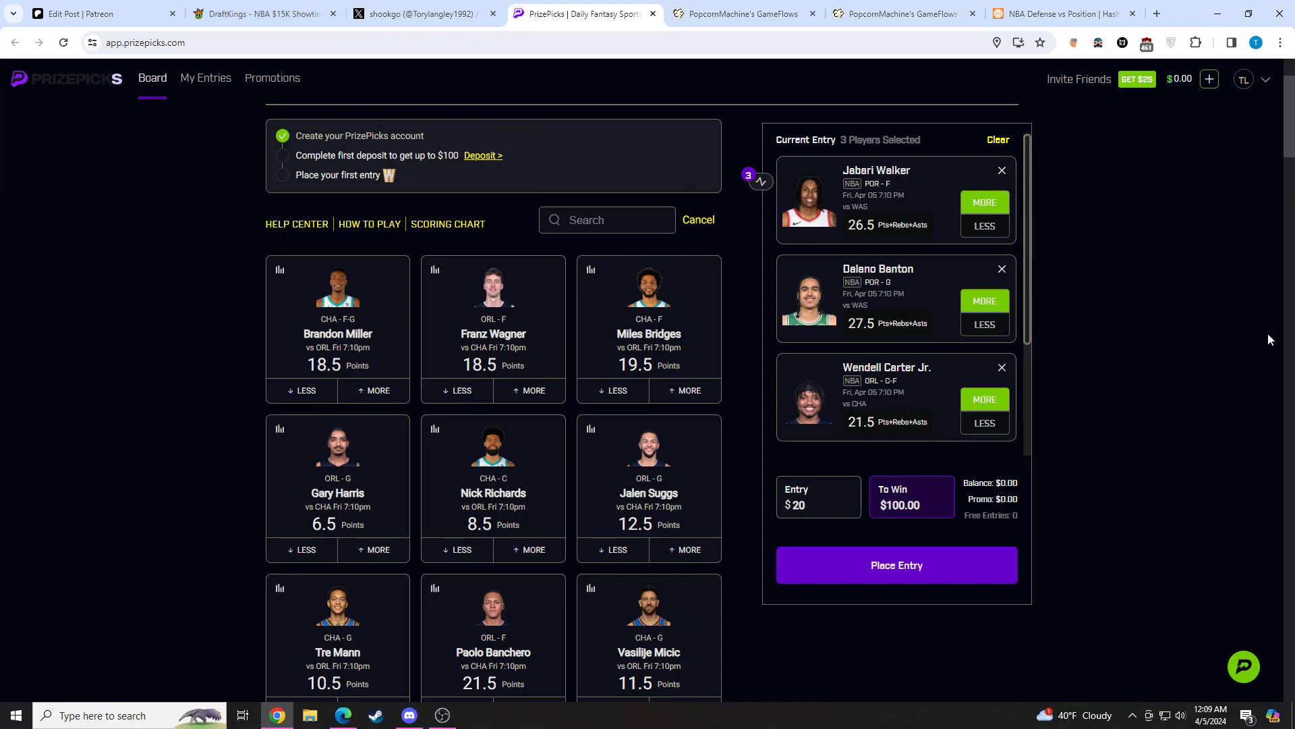
pyautogui.scroll(2, 1285, 108)
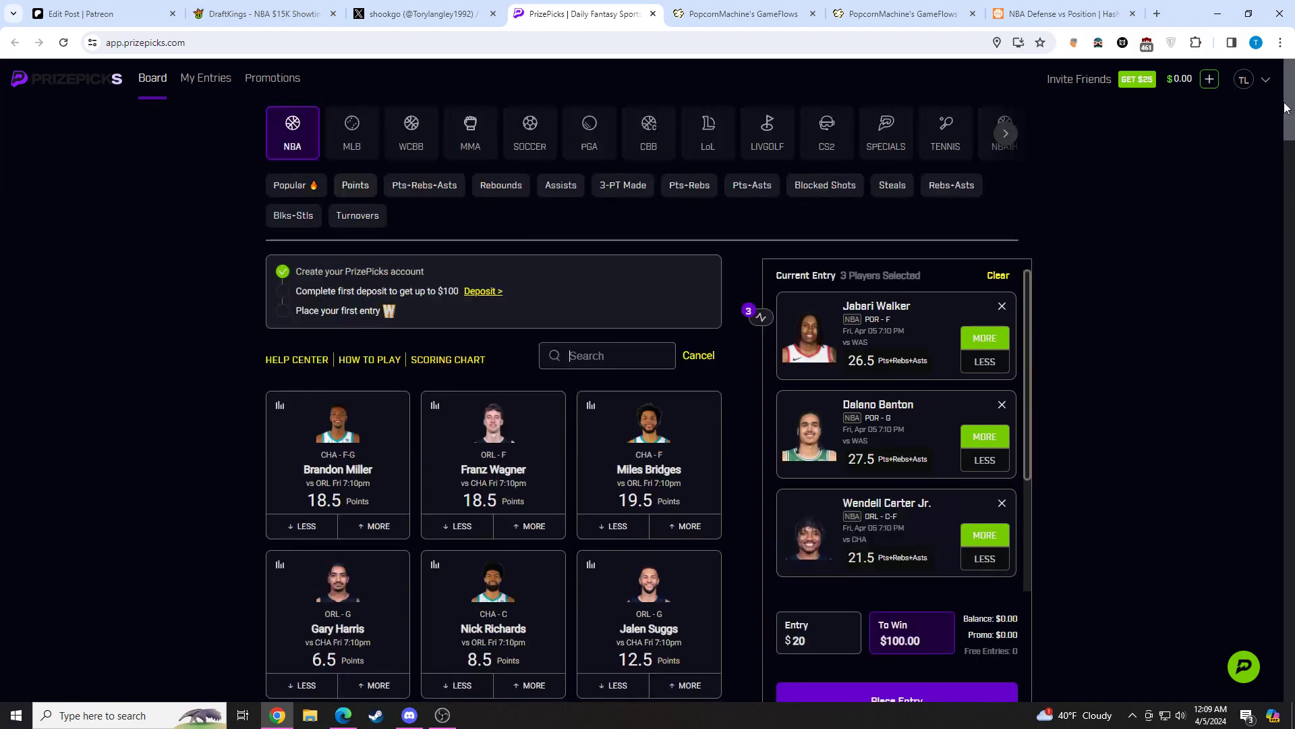
pyautogui.click(1013, 141)
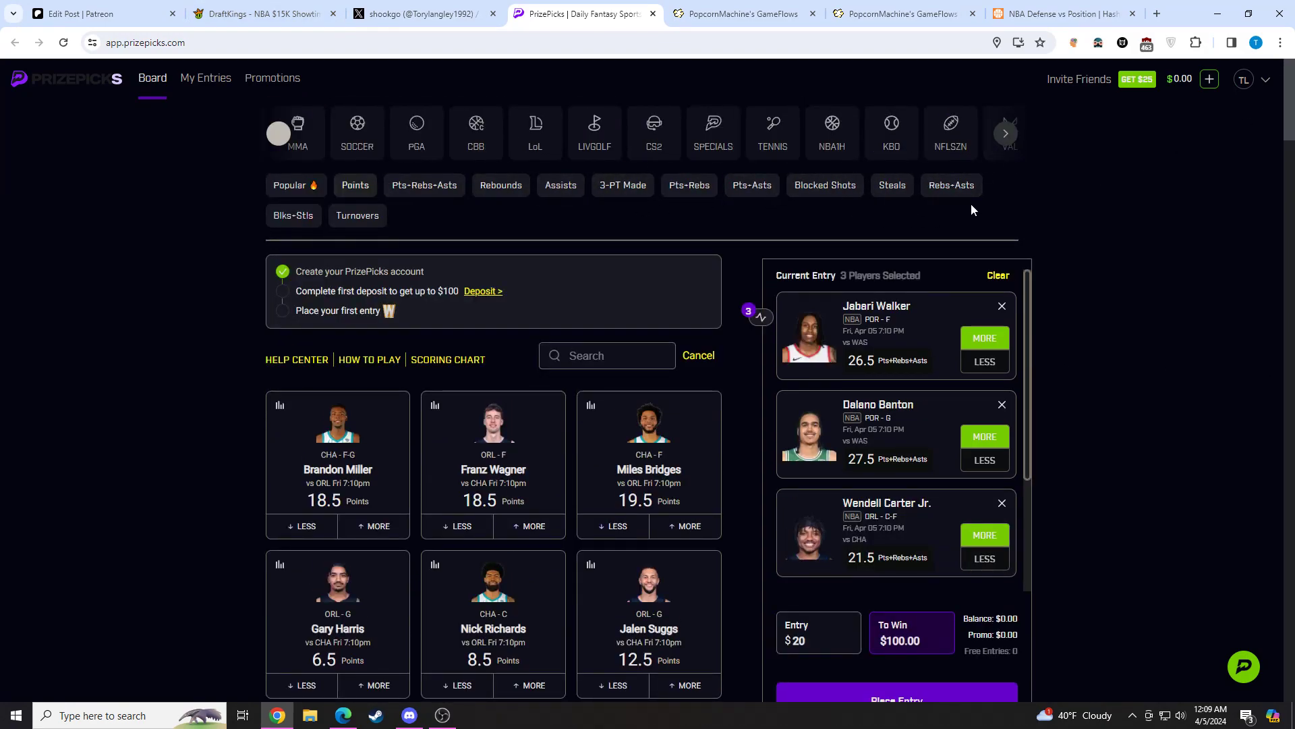
pyautogui.click(832, 131)
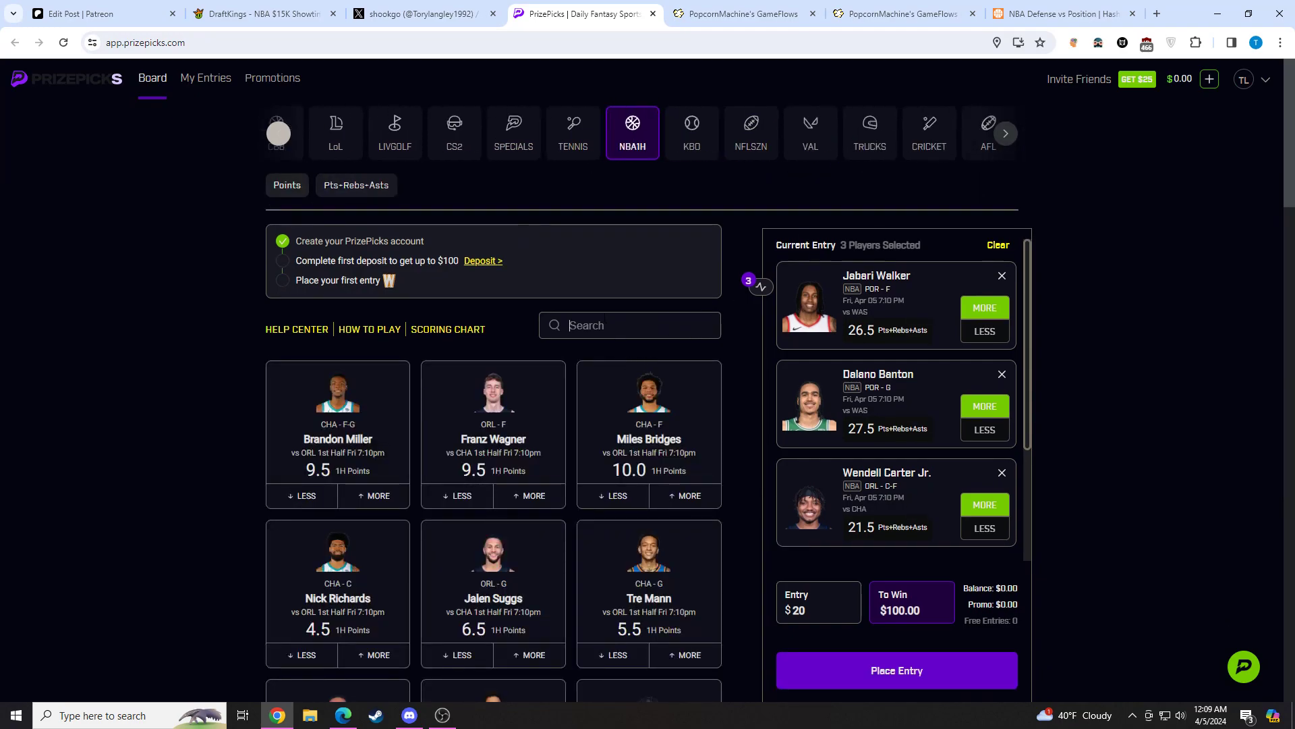
pyautogui.write('wend')
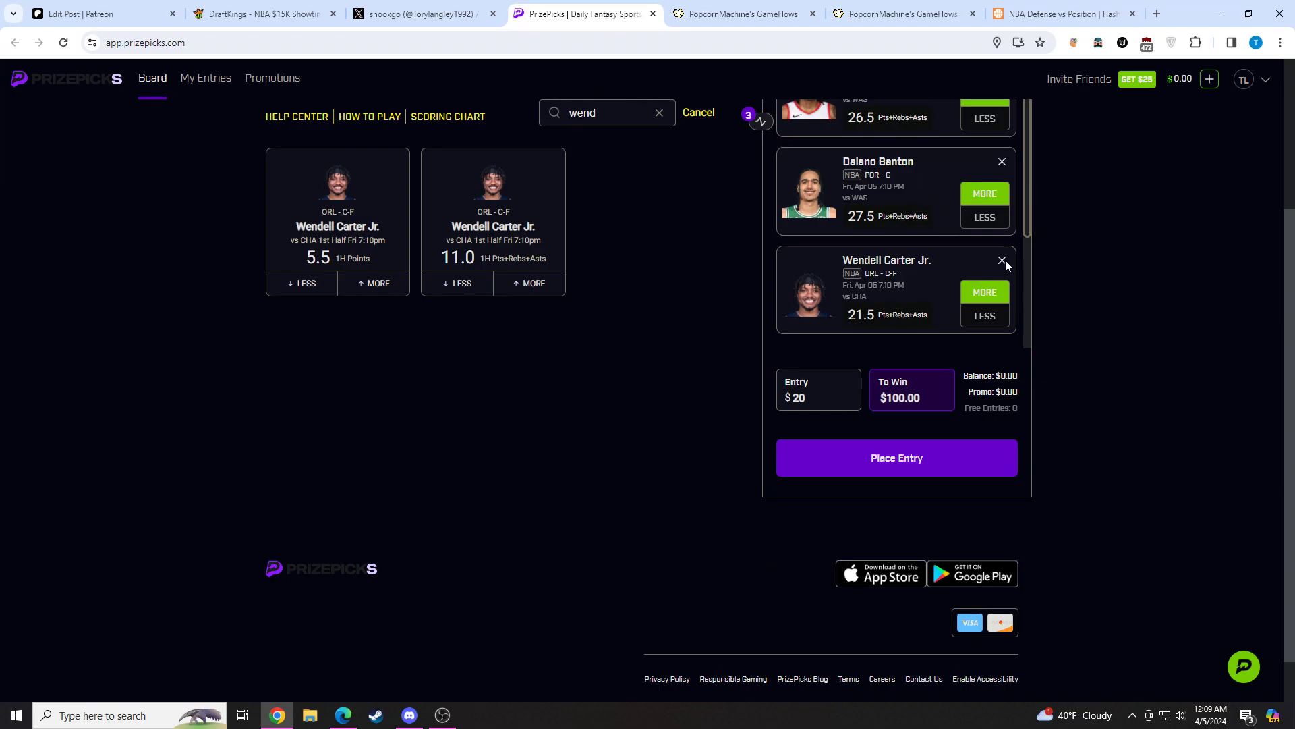
pyautogui.click(550, 290)
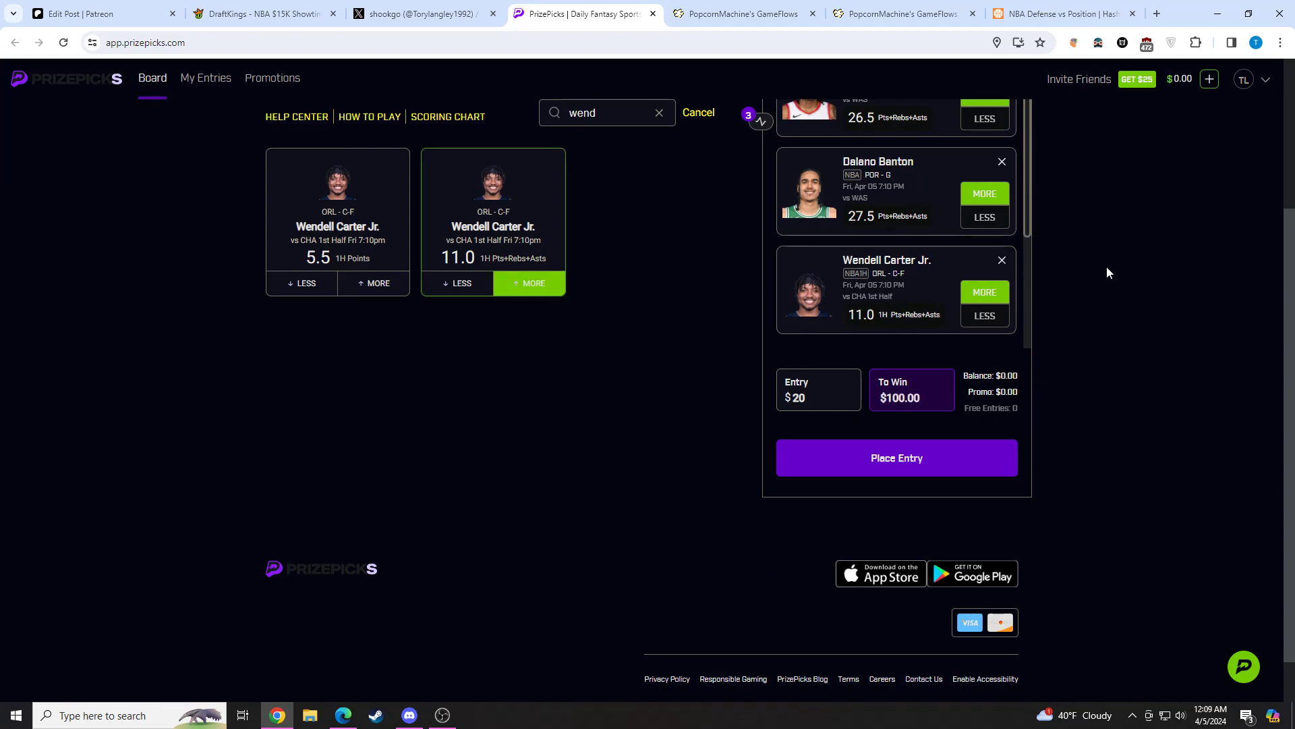
# - Review Wendell Carter Jr.'s DraftKings game log and view PopcornMachine's Apr 03 Portland–Charlotte GameFlow
pyautogui.click(253, 25)
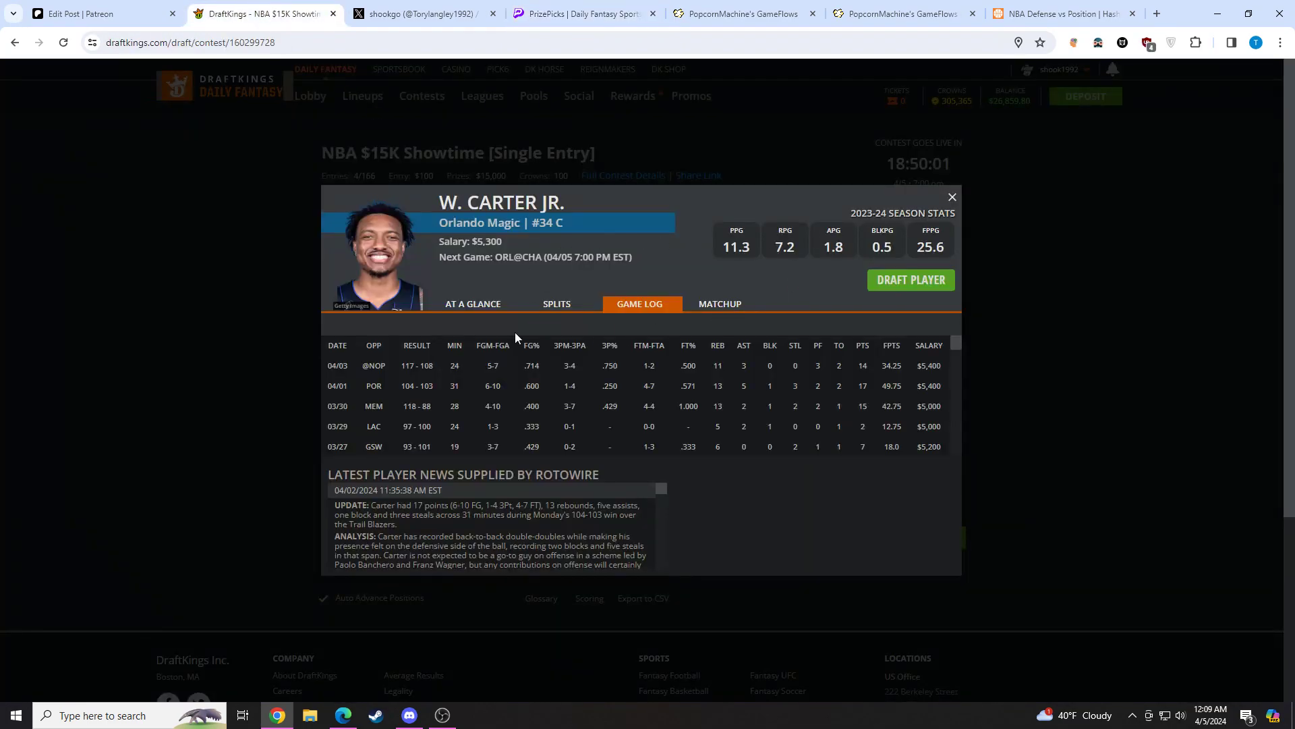
pyautogui.click(735, 14)
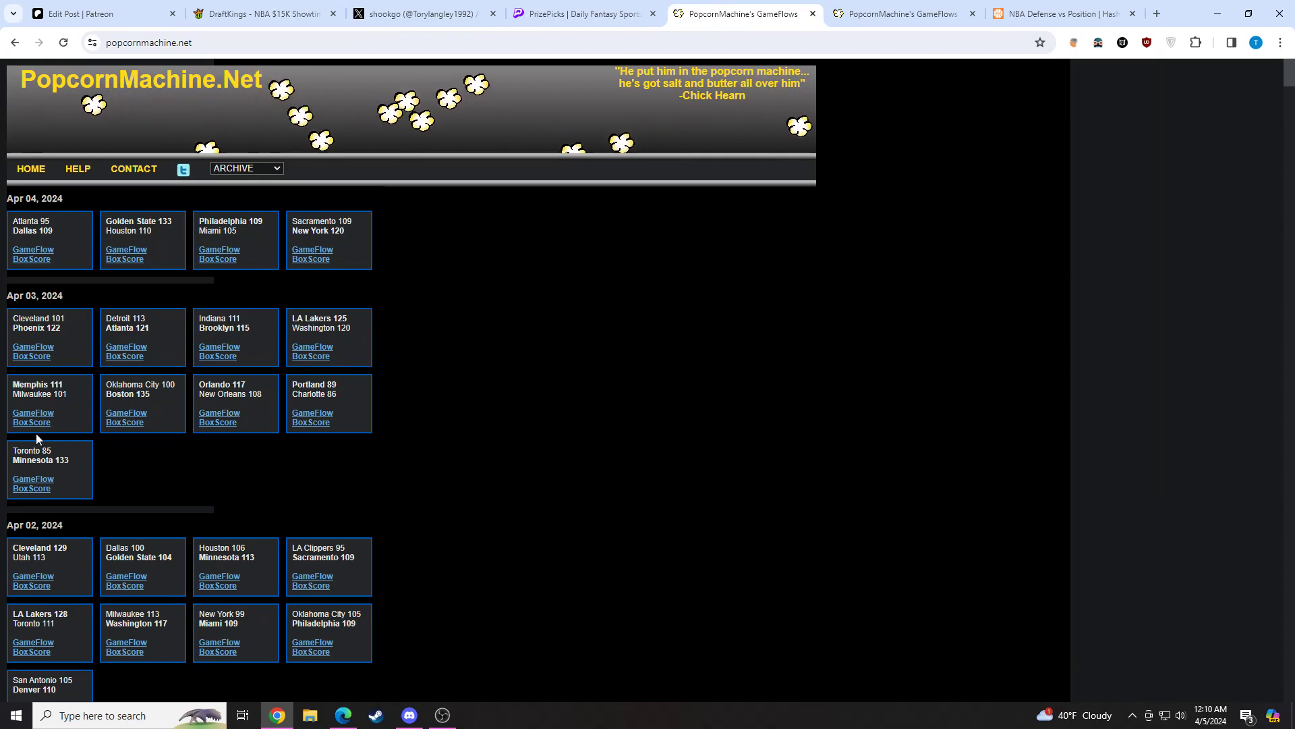
pyautogui.click(300, 414)
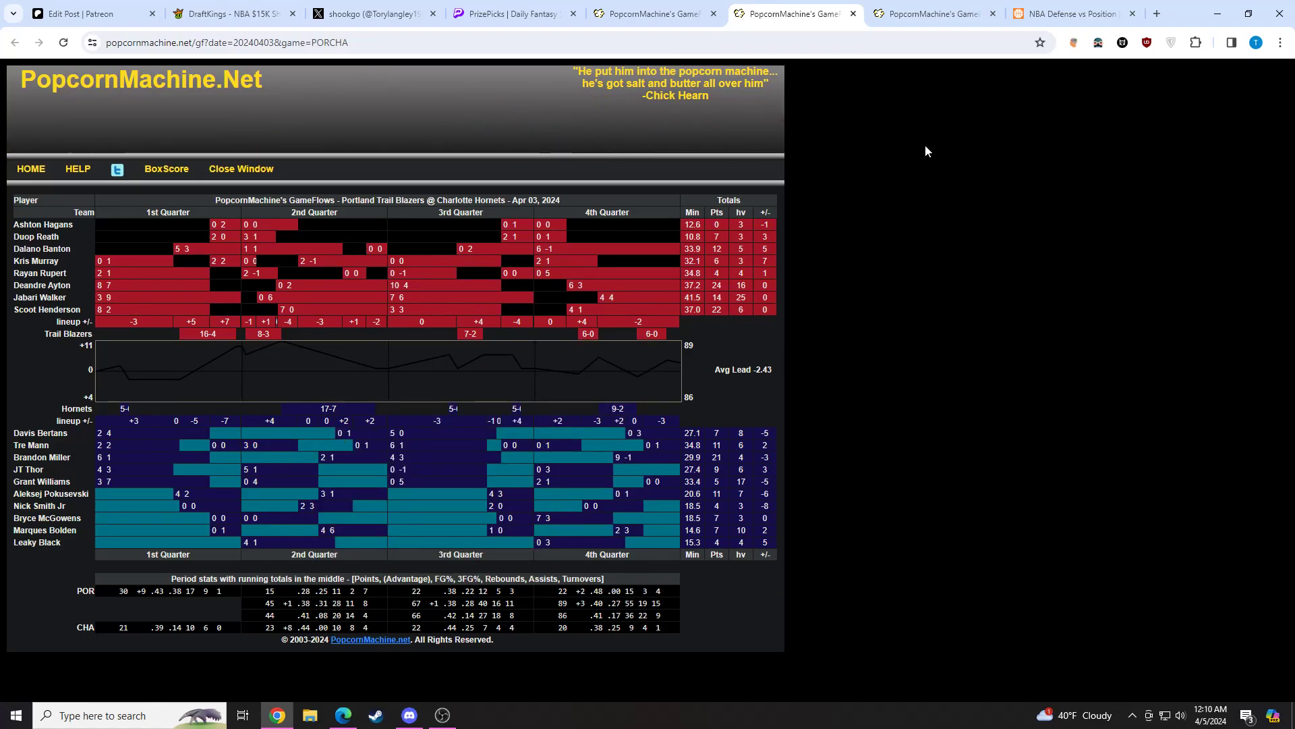
pyautogui.click(853, 15)
pyautogui.click(245, 7)
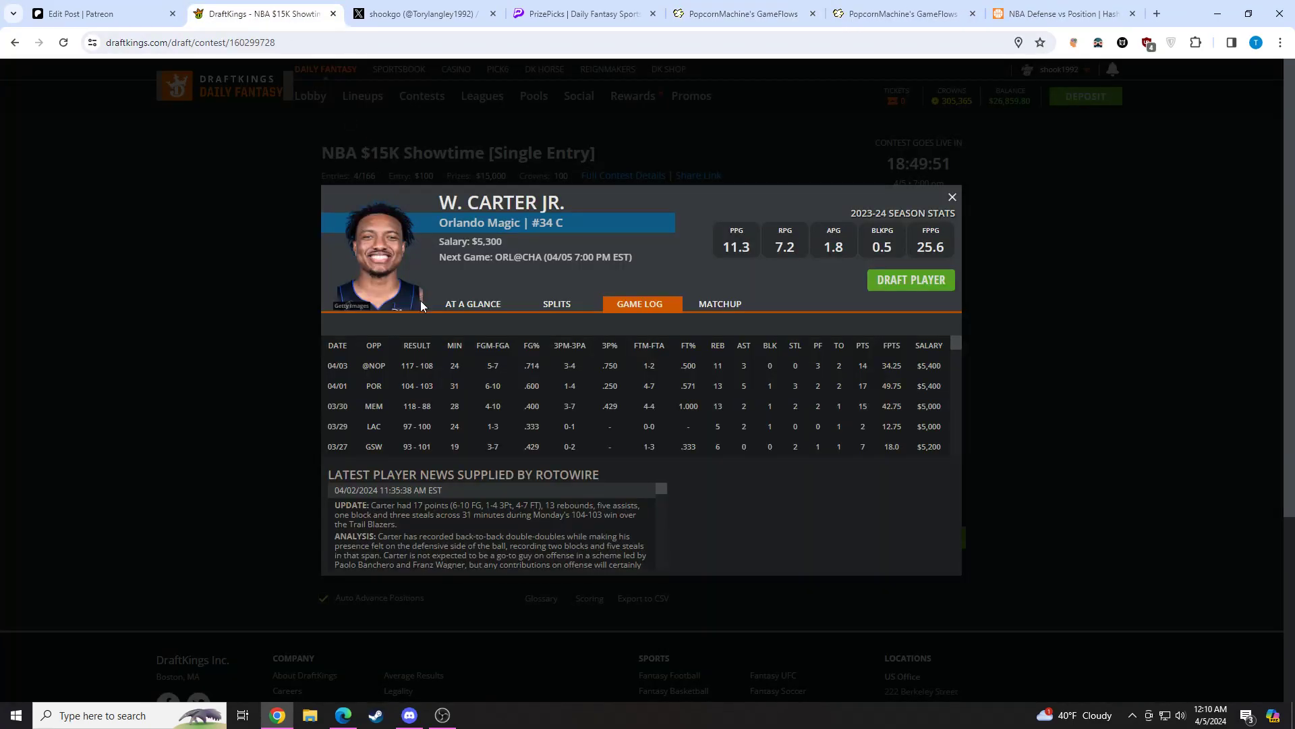
# - Open PopcornMachine's Apr 03 Orlando–New Orleans GameFlow and examine Wendell Carter Jr.'s first-half stints
pyautogui.click(743, 14)
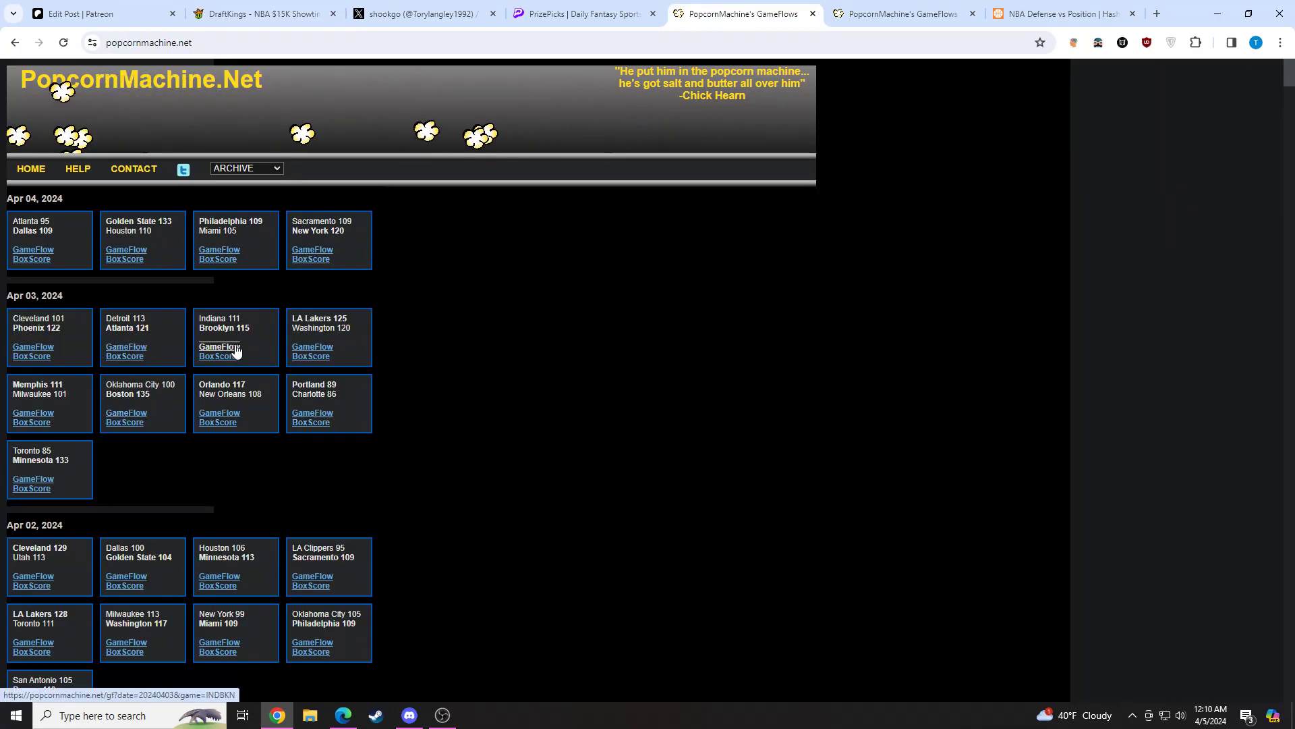
pyautogui.click(220, 413)
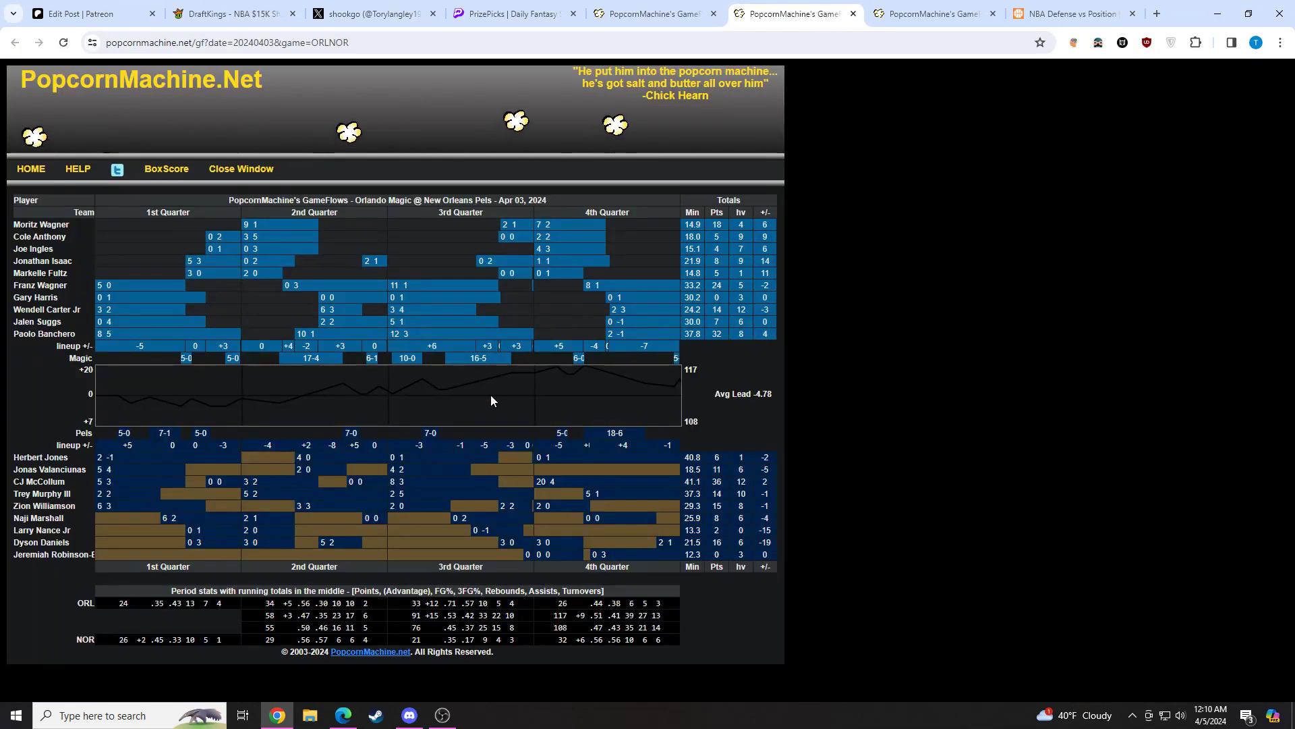
pyautogui.moveTo(342, 310)
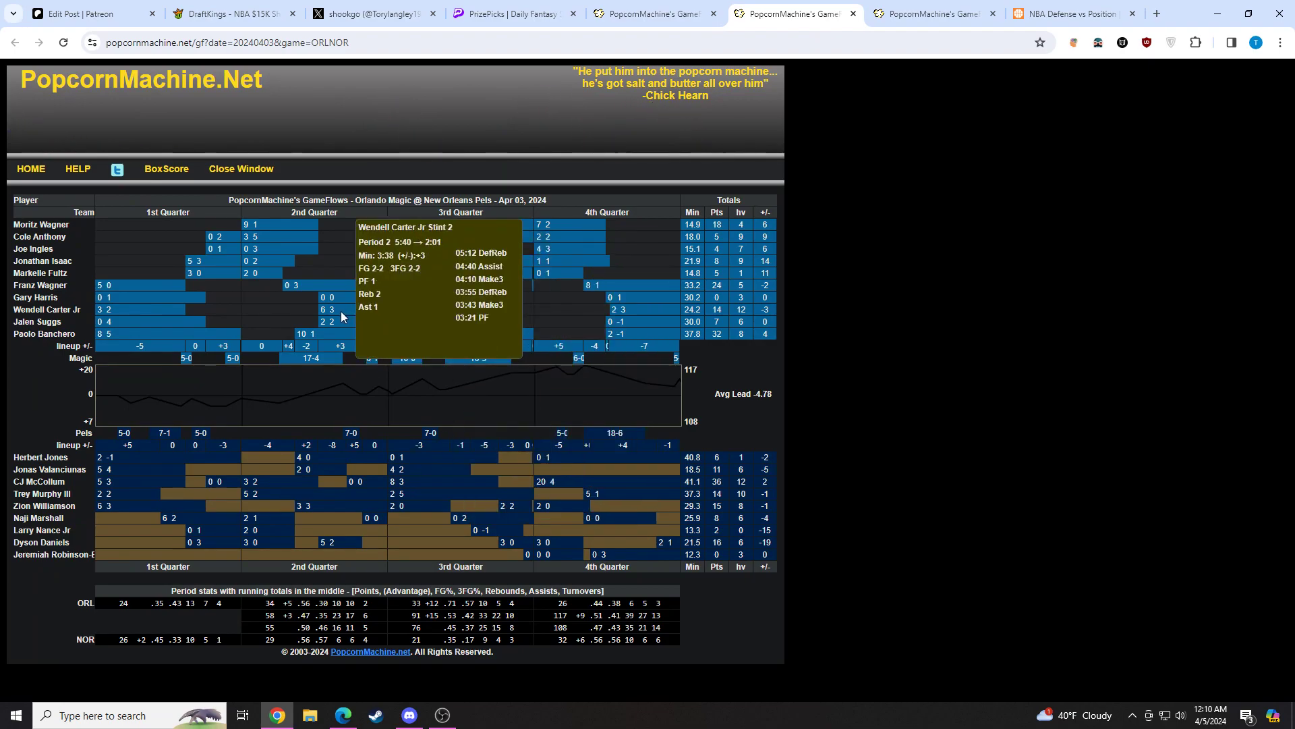
pyautogui.moveTo(186, 314)
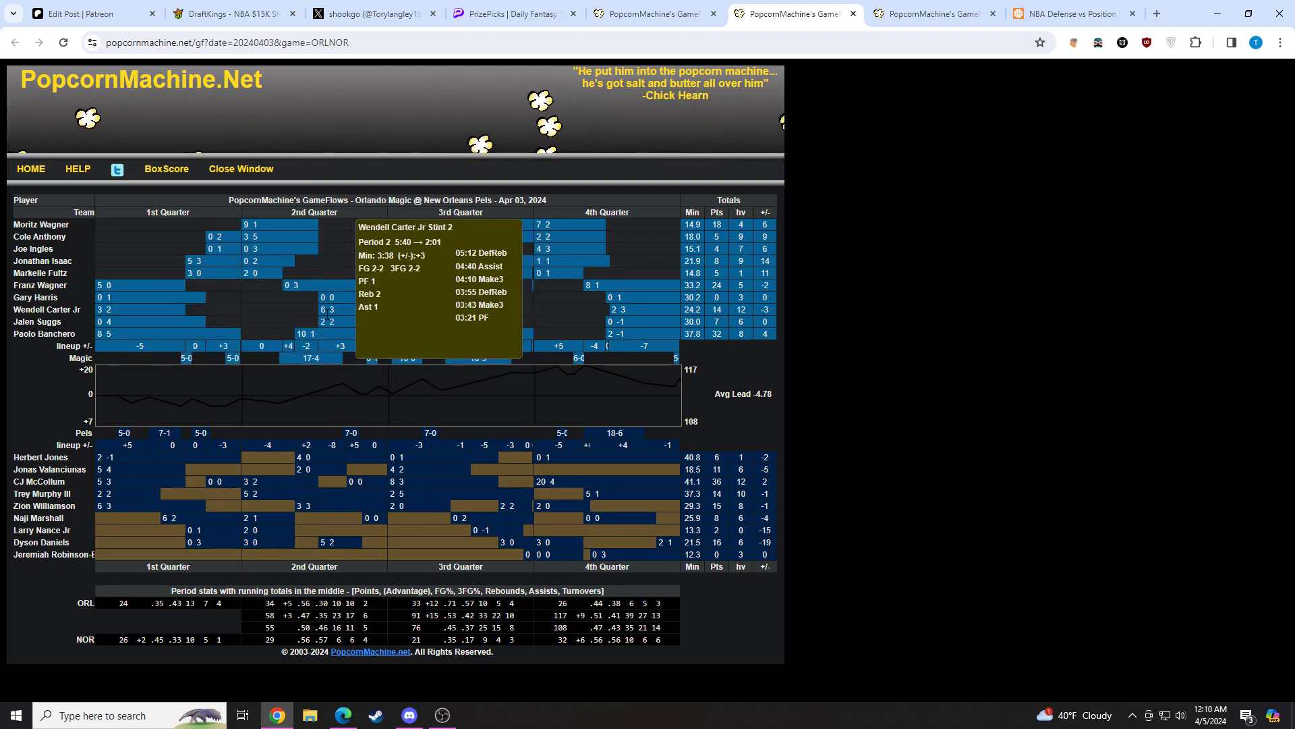
# - Check Wendell Carter Jr.'s DraftKings game log, then open PopcornMachine's Apr 01 Portland–Orlando GameFlow and examine his first-half stints
pyautogui.click(230, 14)
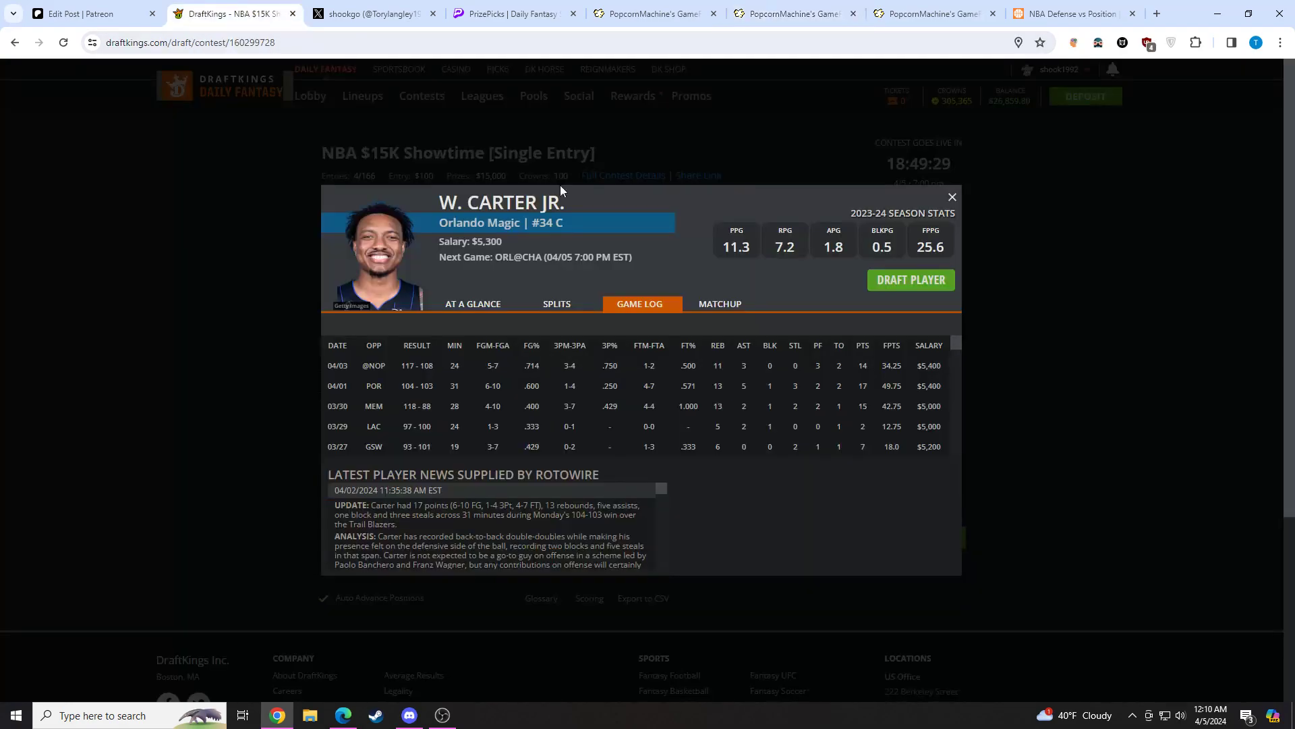
pyautogui.click(653, 13)
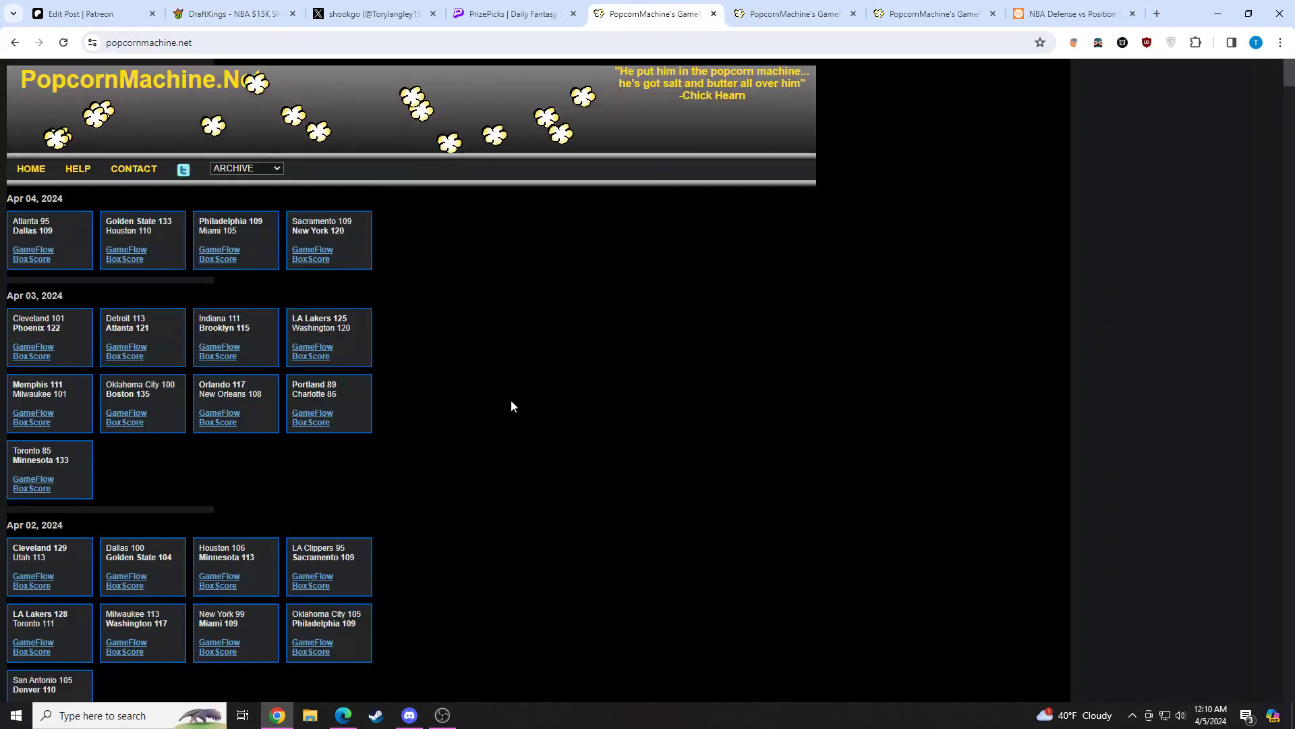
pyautogui.scroll(-6, 1290, 101)
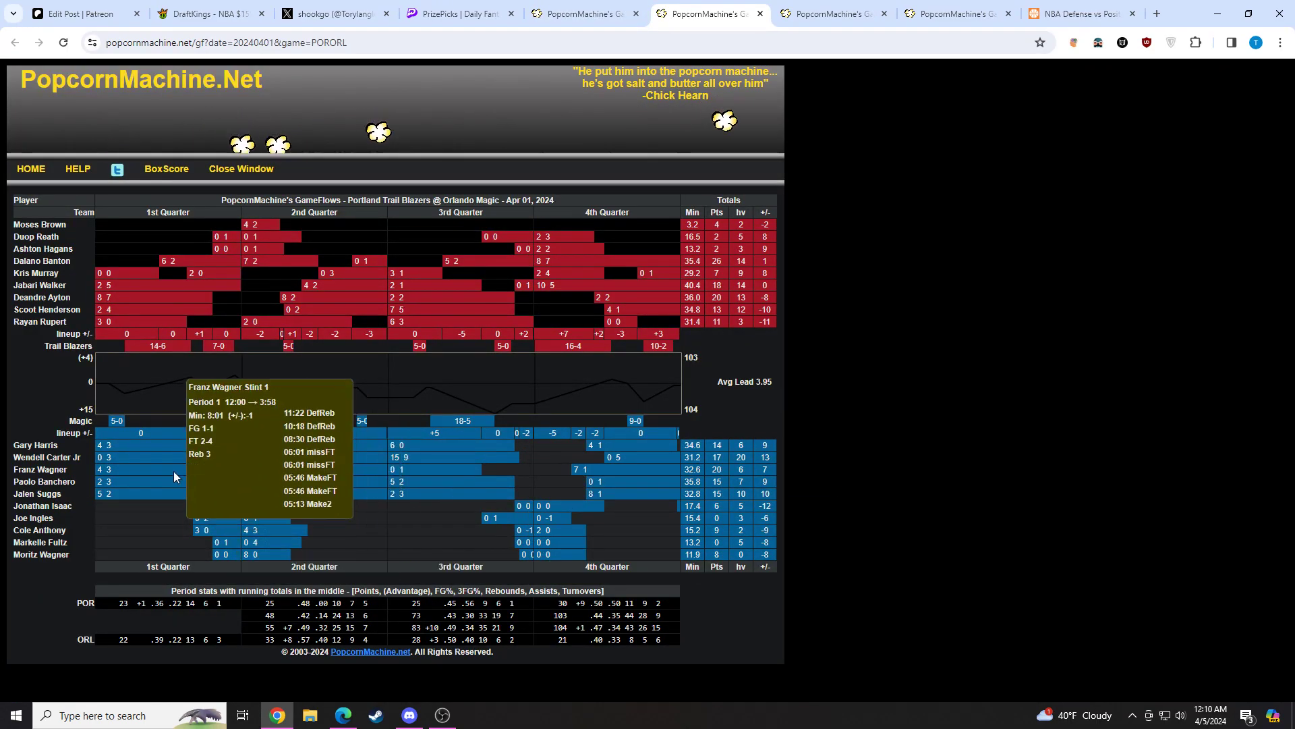
pyautogui.moveTo(159, 460)
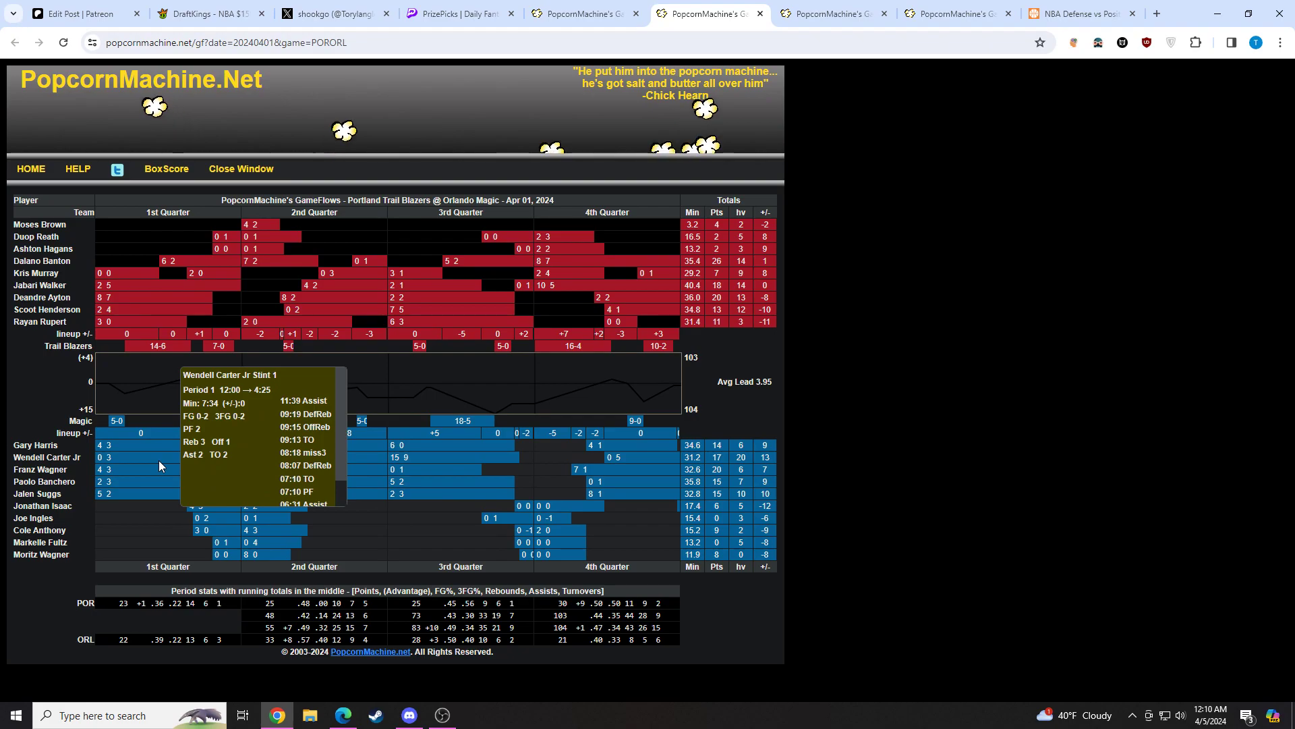
pyautogui.moveTo(331, 459)
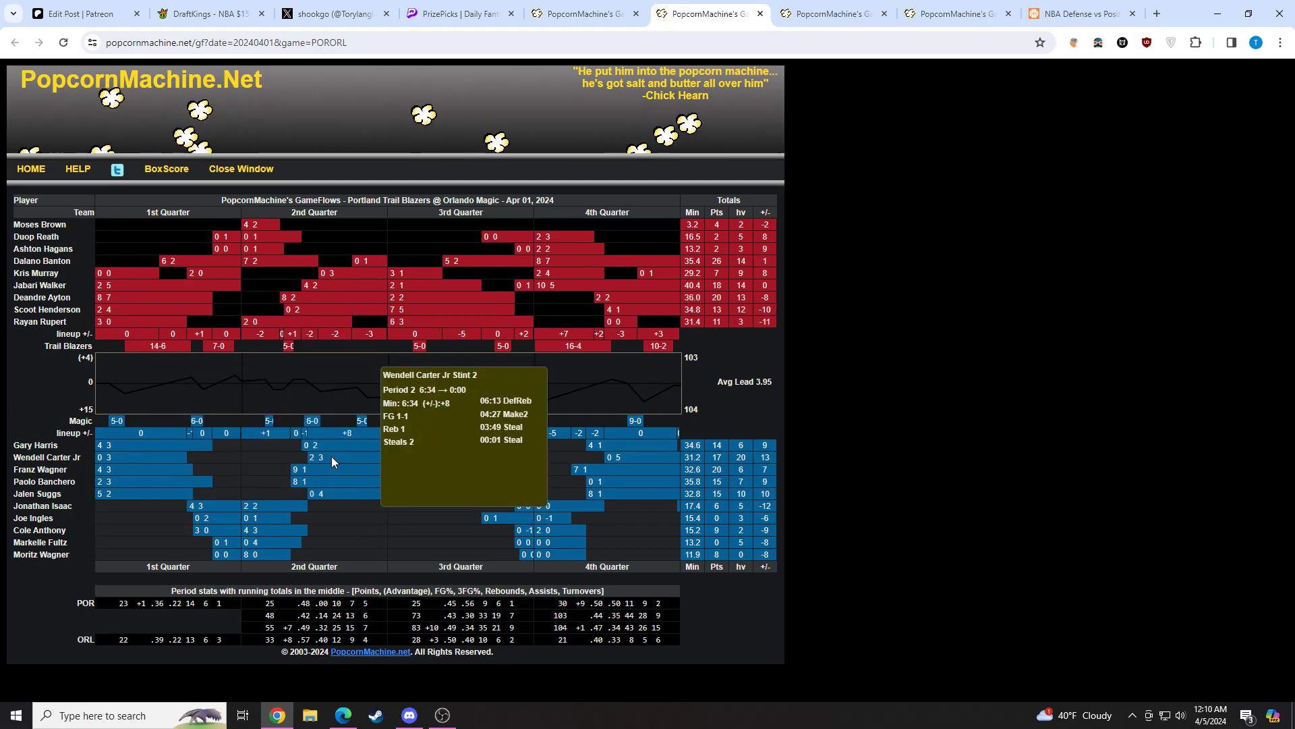
# - Return to PrizePicks and clear the player search to list the full NBA1H board
pyautogui.click(456, 5)
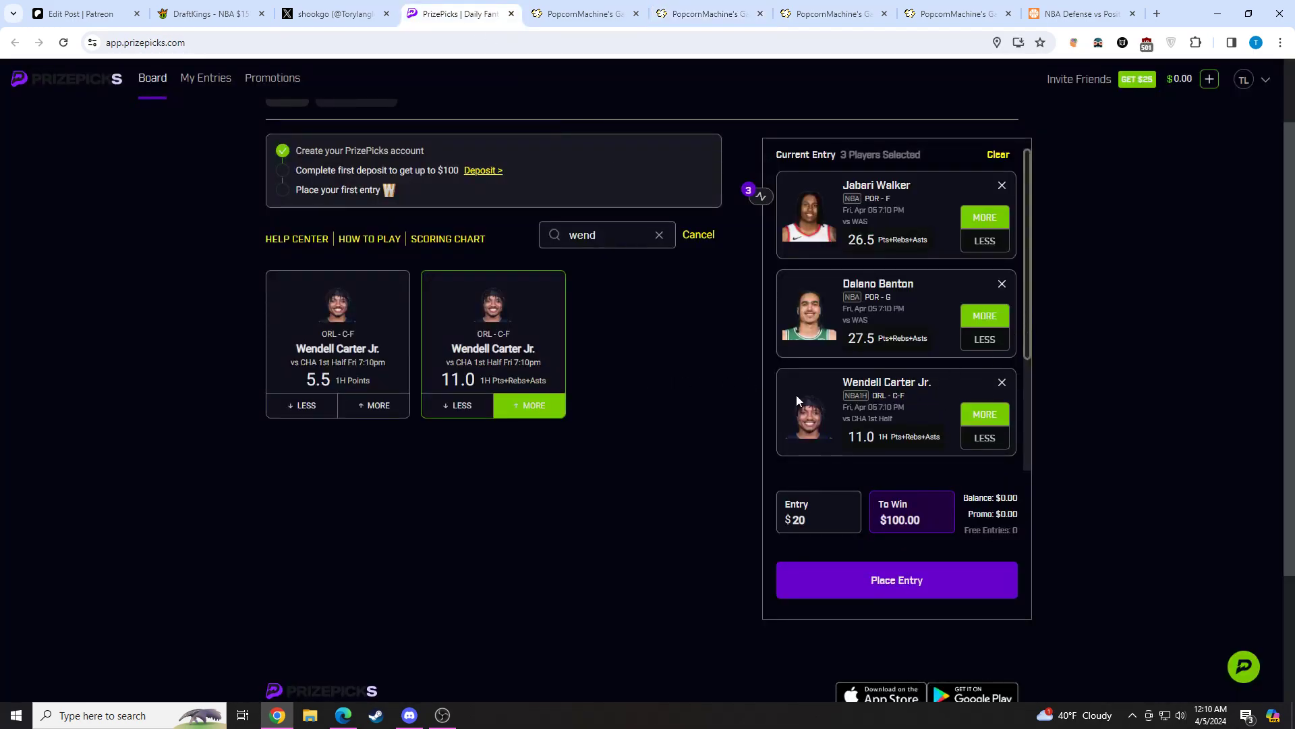
pyautogui.scroll(-2, 1027, 333)
pyautogui.scroll(2, 1033, 317)
pyautogui.hotkey('ctrl', 'a')
pyautogui.press('BackSpace')
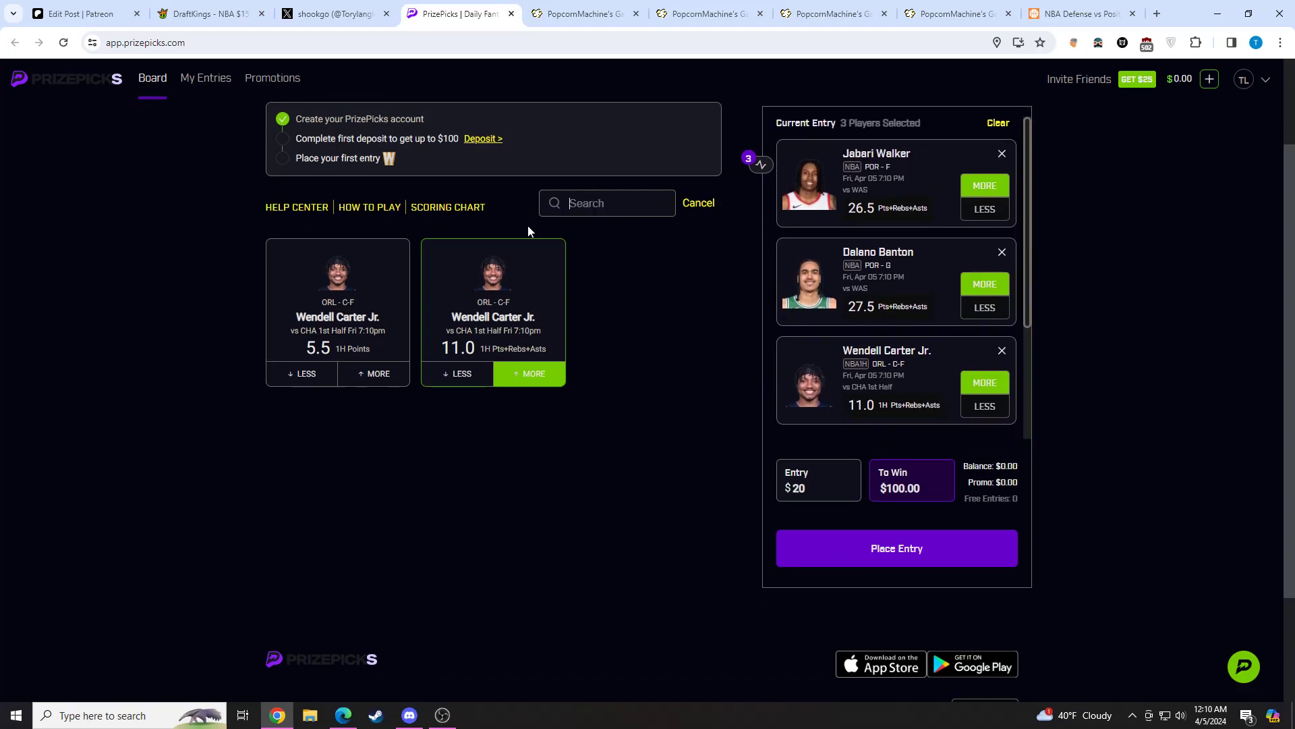
pyautogui.scroll(-1, 1023, 294)
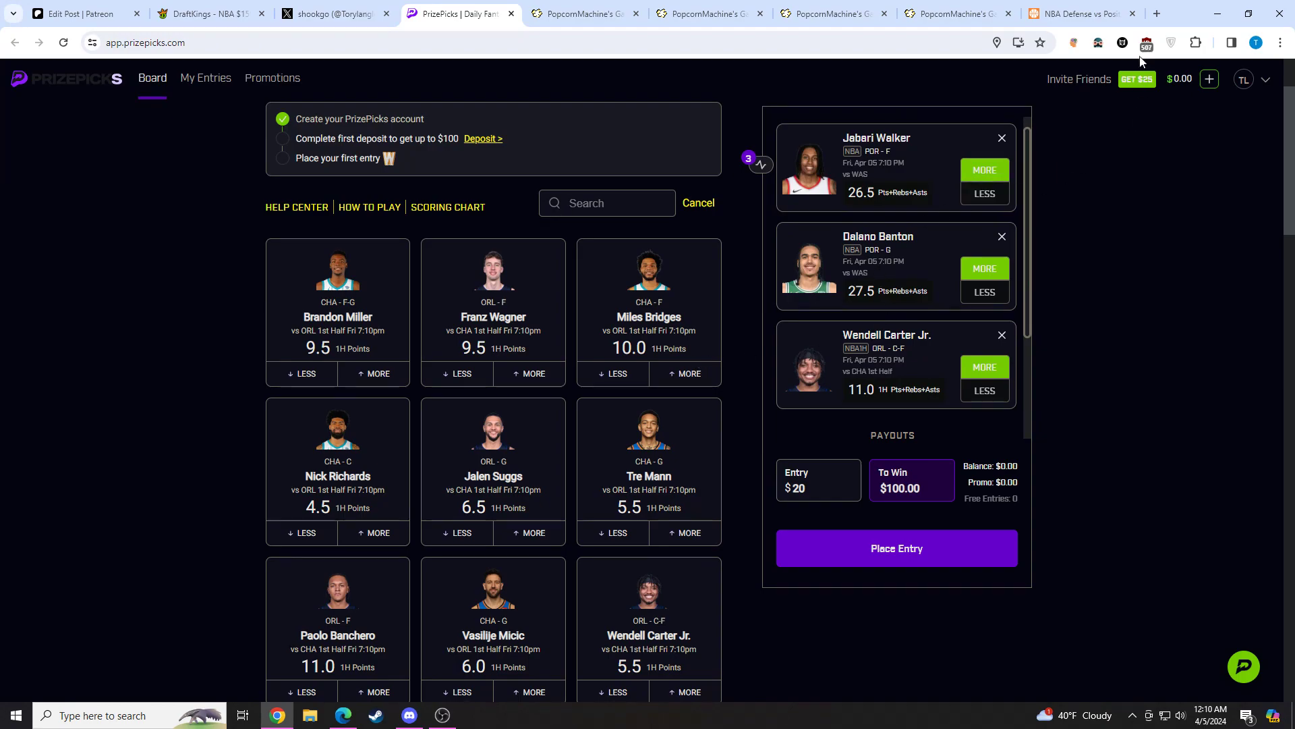
# - Search Google in a new tab for "orlando magic vs hornets spread"
pyautogui.click(1156, 9)
pyautogui.write('orland')
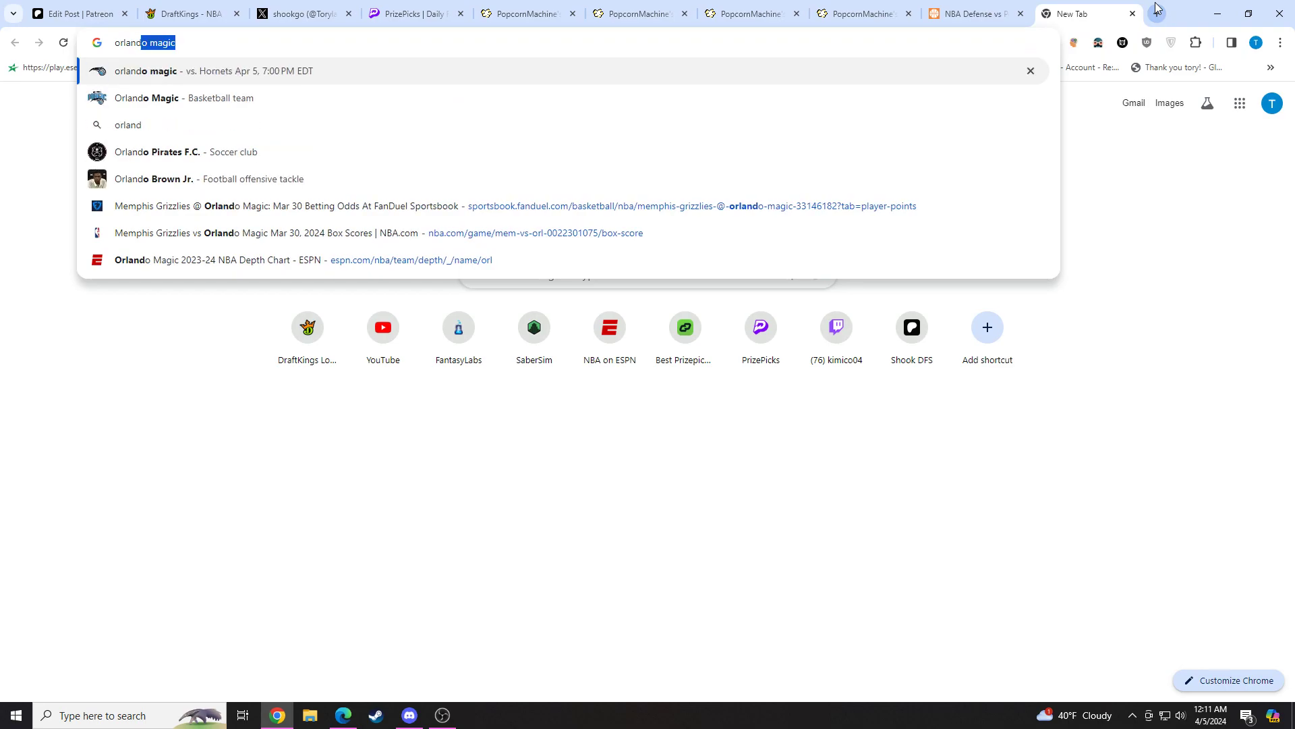
pyautogui.write('o magic vs h')
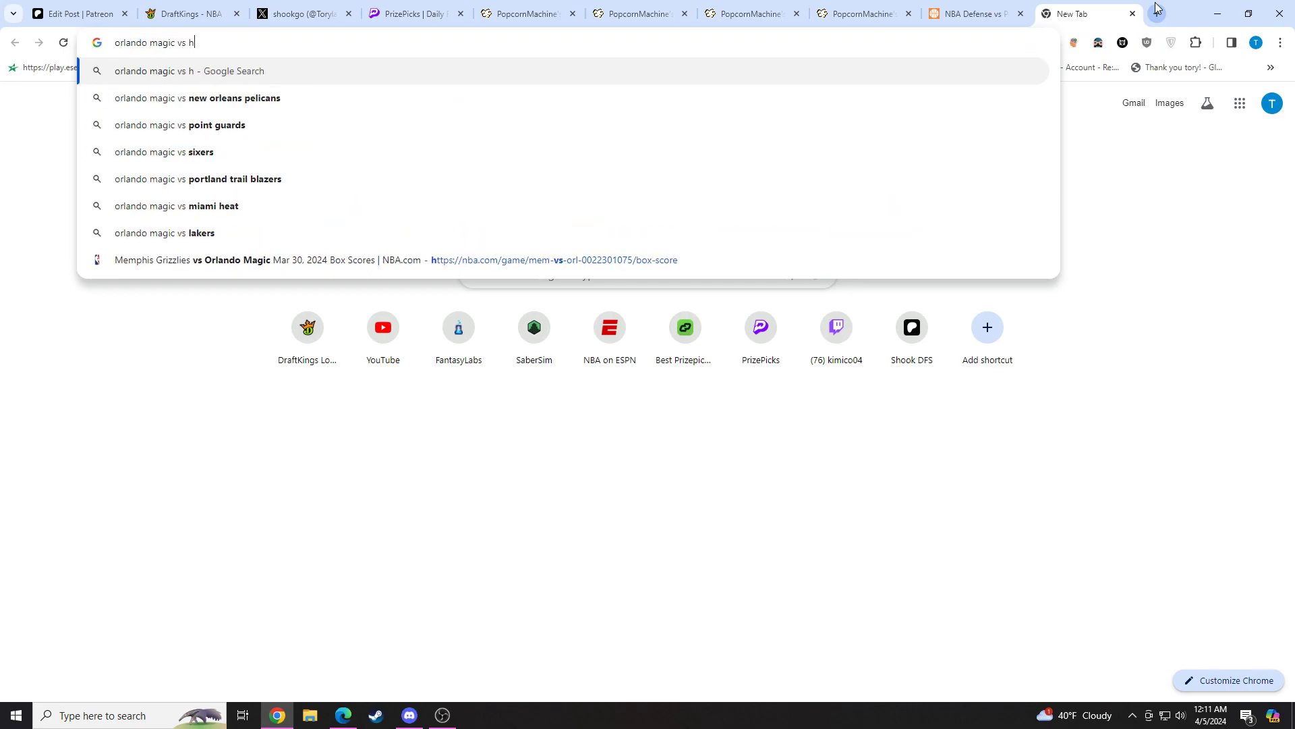
pyautogui.write('ornets spread')
pyautogui.press('Return')
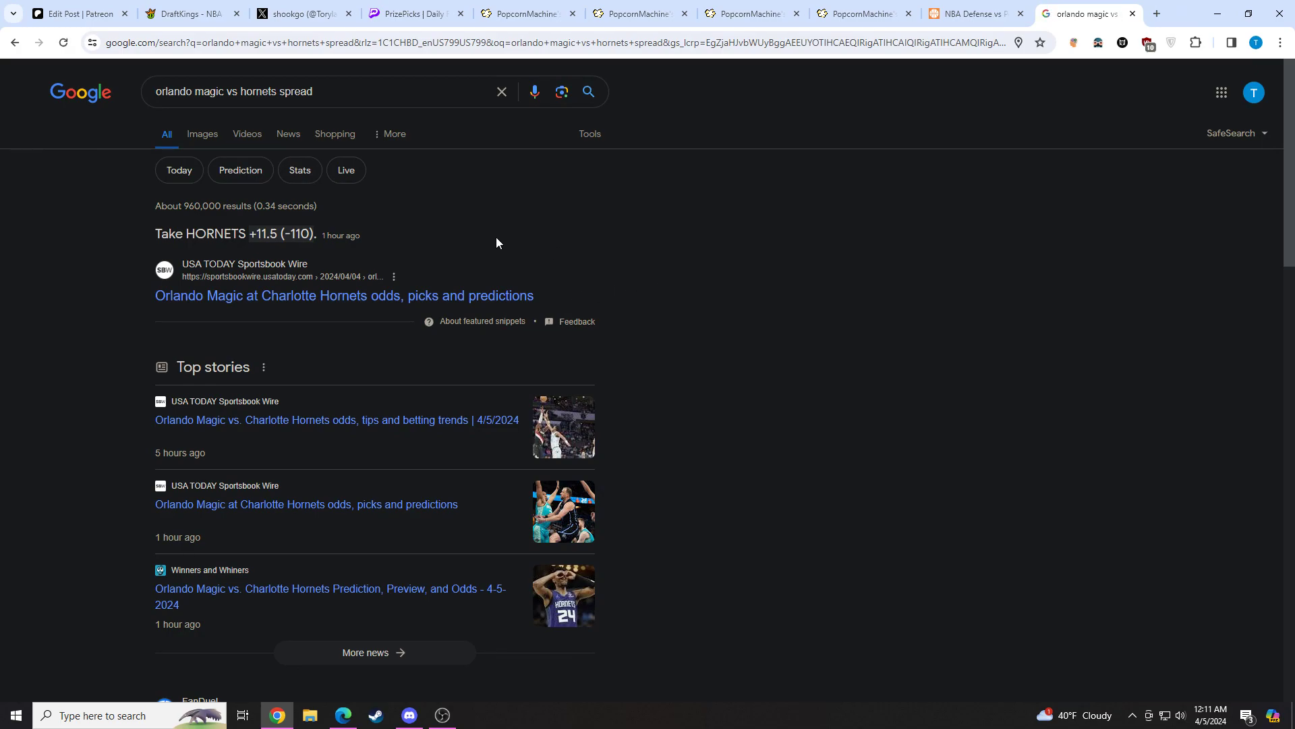
# - Open USA TODAY Sportsbook Wire's Orlando Magic vs. Charlotte Hornets odds, tips and betting trends article and look through it for the betting line
pyautogui.scroll(-2, 937, 247)
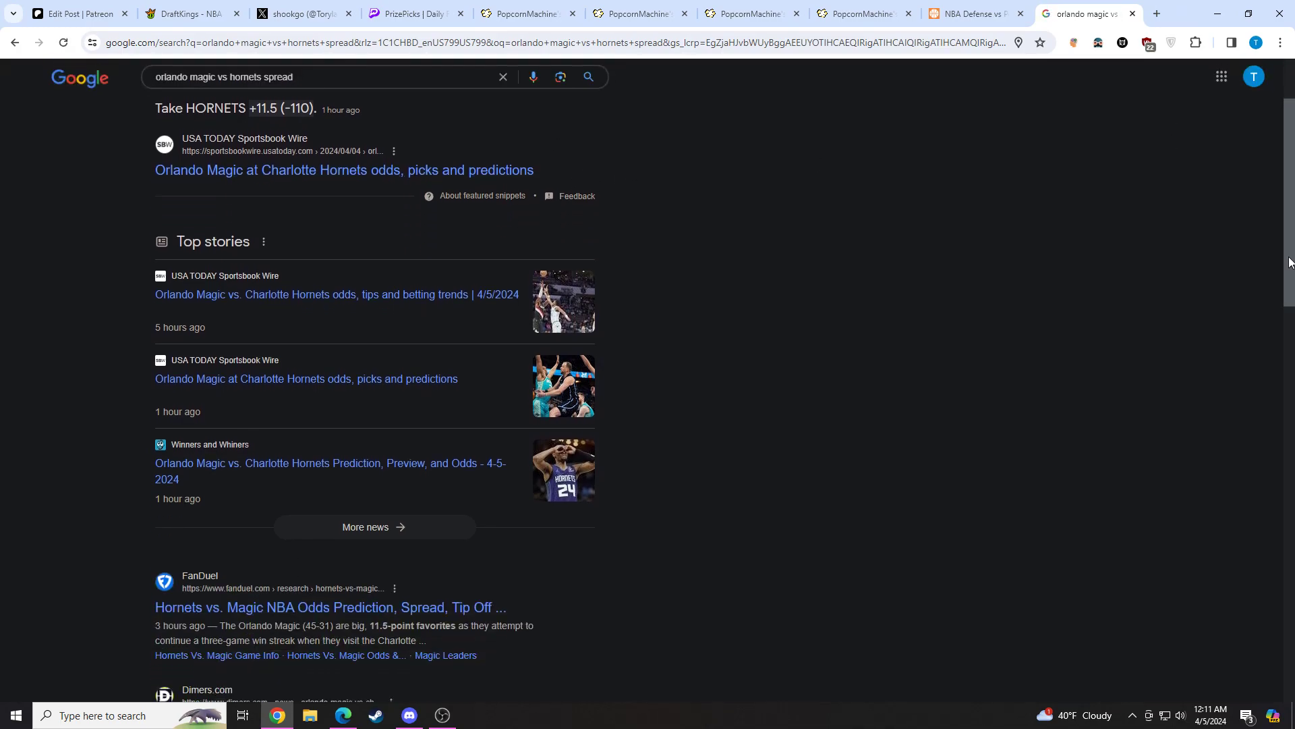
pyautogui.click(317, 294)
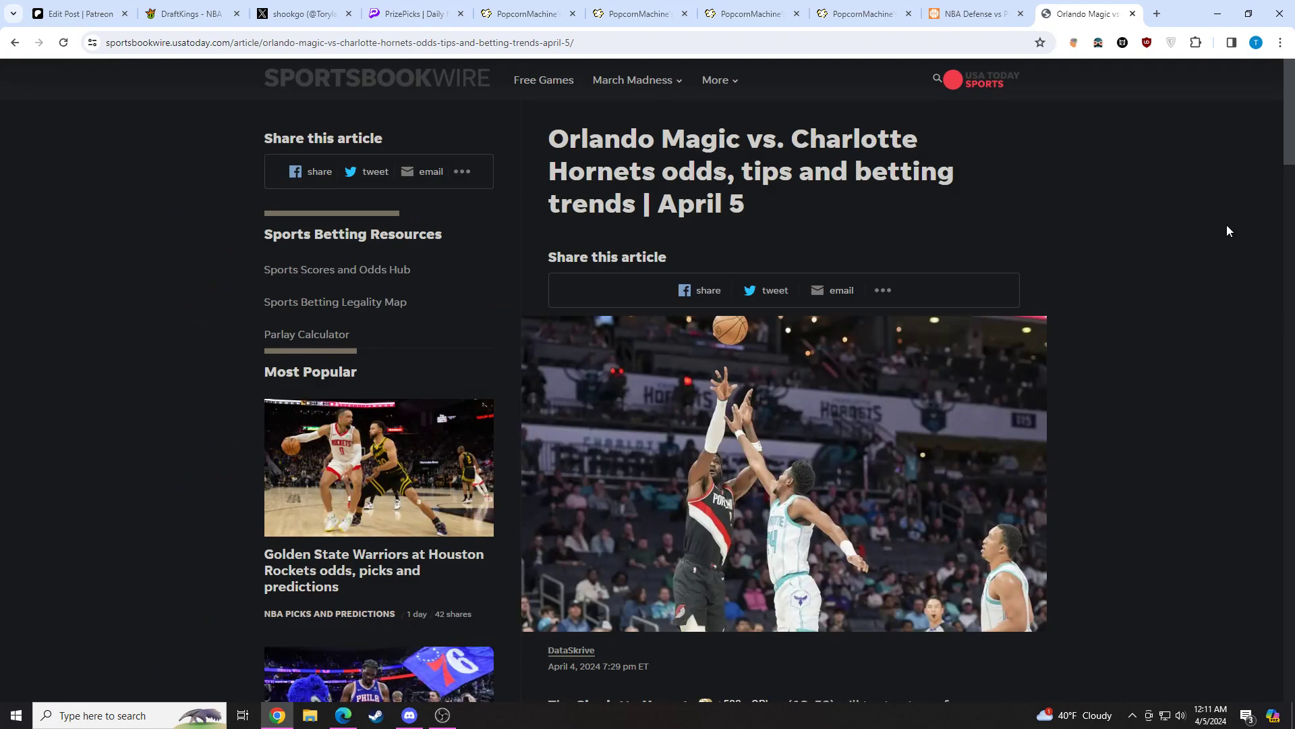
pyautogui.scroll(-9, 1226, 225)
pyautogui.moveTo(1293, 199); pyautogui.dragTo(1294, 99)
# - Return to PrizePicks and review the current entry's picks for Jabari Walker, Dalano Banton and Wendell Carter Jr. along with its payout options
pyautogui.hotkey('ctrl', '4')
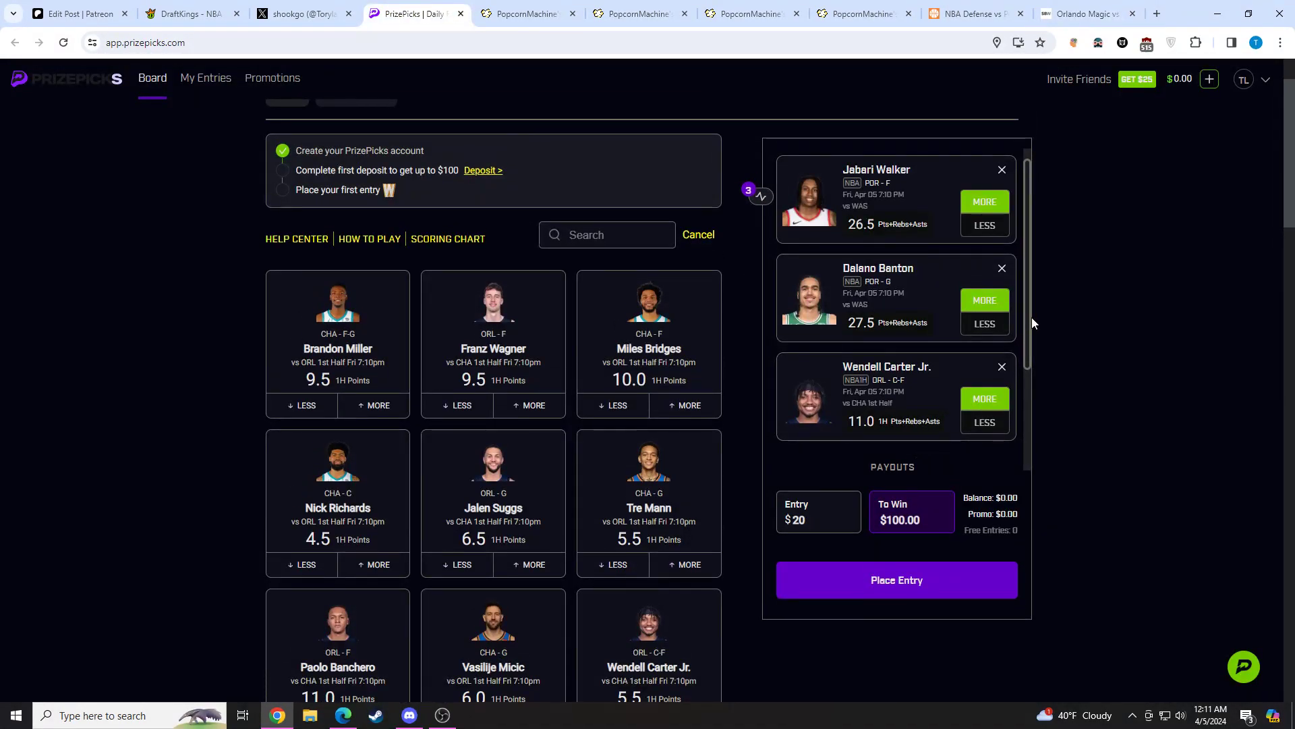
pyautogui.scroll(-3, 1029, 351)
pyautogui.scroll(5, 1027, 379)
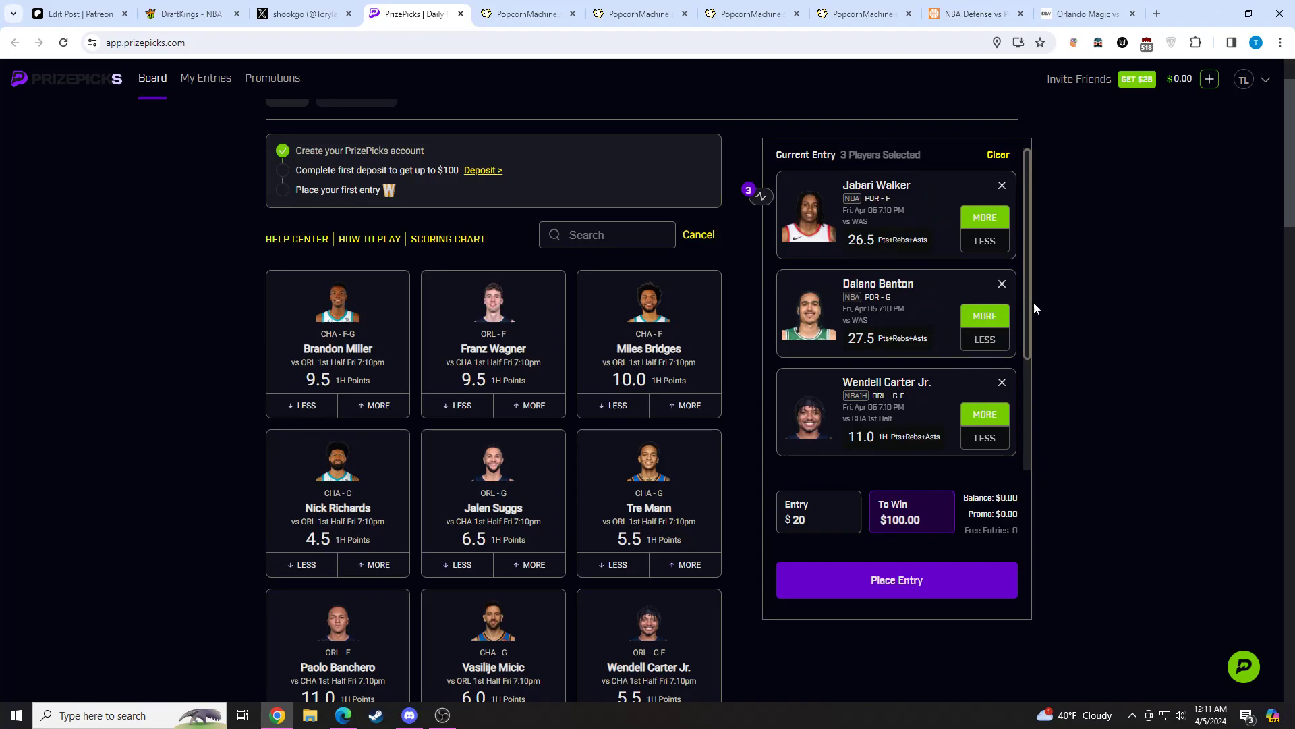
pyautogui.scroll(-3, 1034, 308)
pyautogui.scroll(3, 1030, 365)
pyautogui.scroll(2, 643, 307)
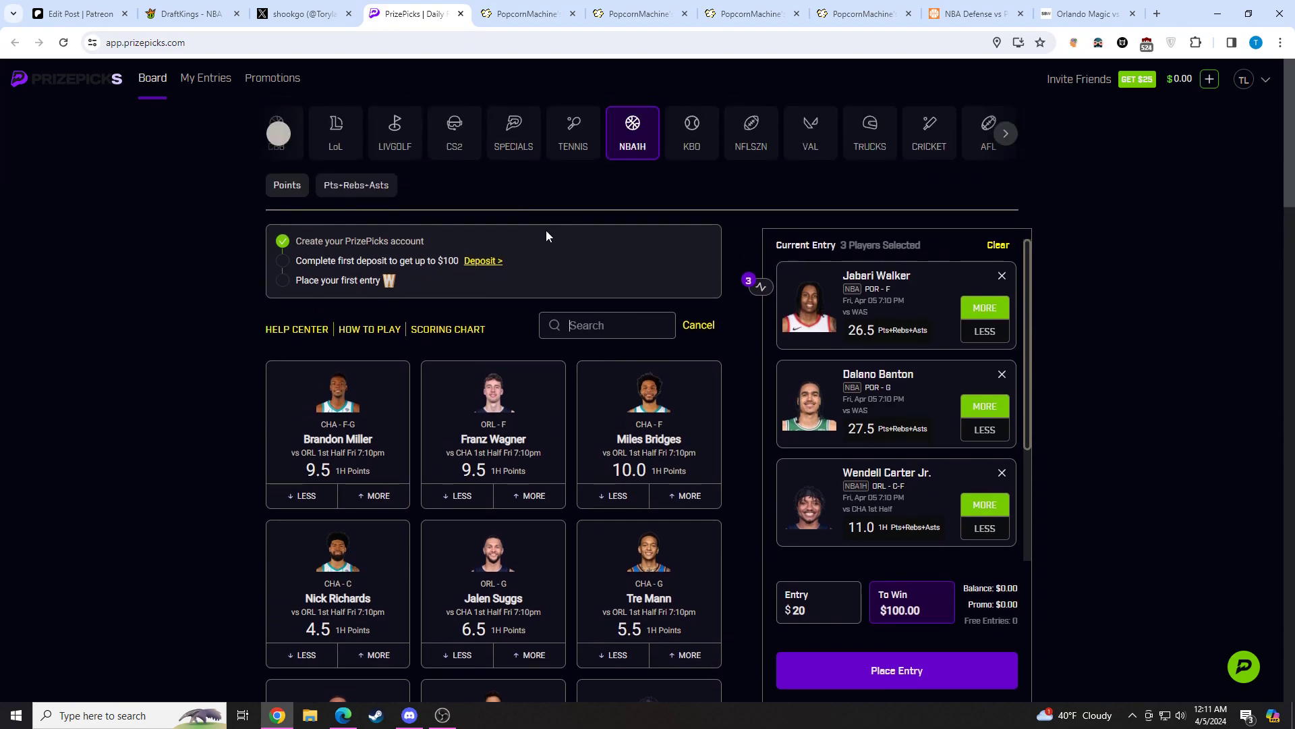
pyautogui.click(444, 713)
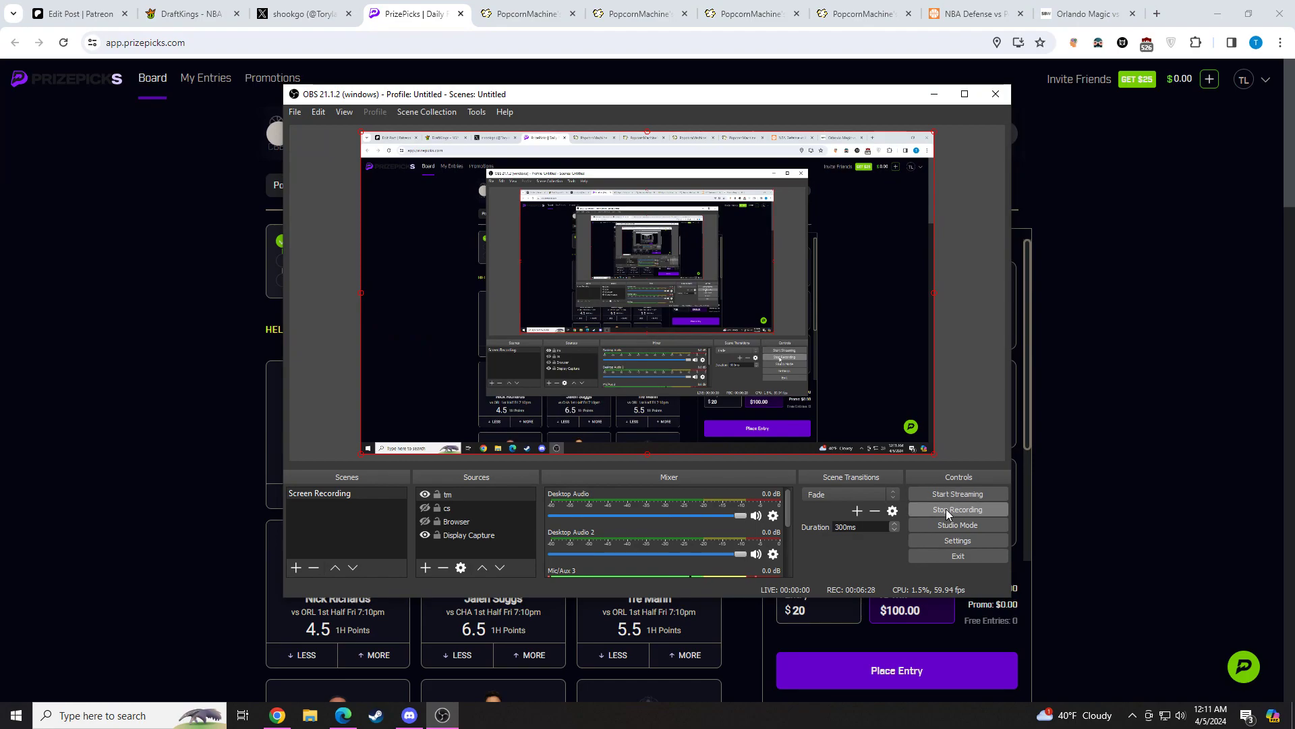